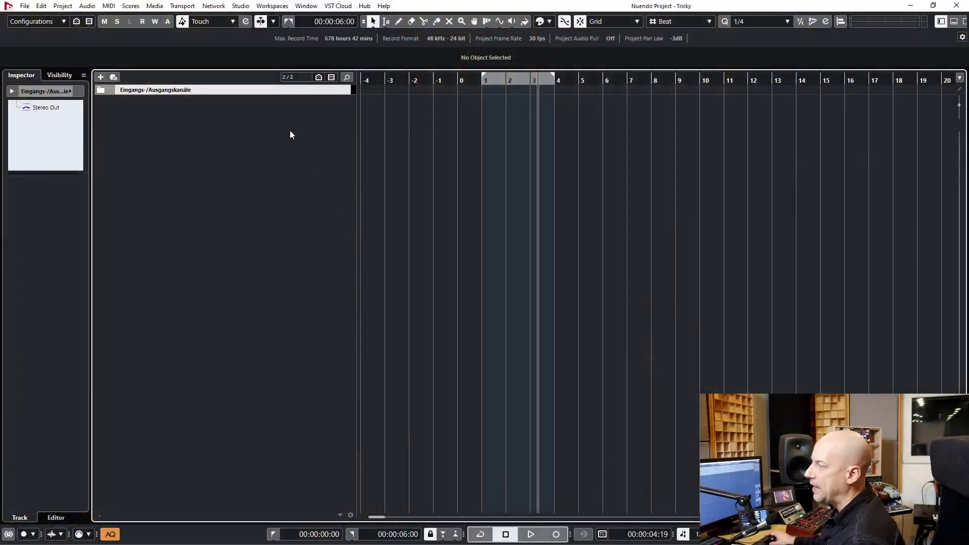
# - Add an instrument track running Massive, found by searching 'mass'
pyautogui.rightClick(291, 134)
pyautogui.click(311, 147)
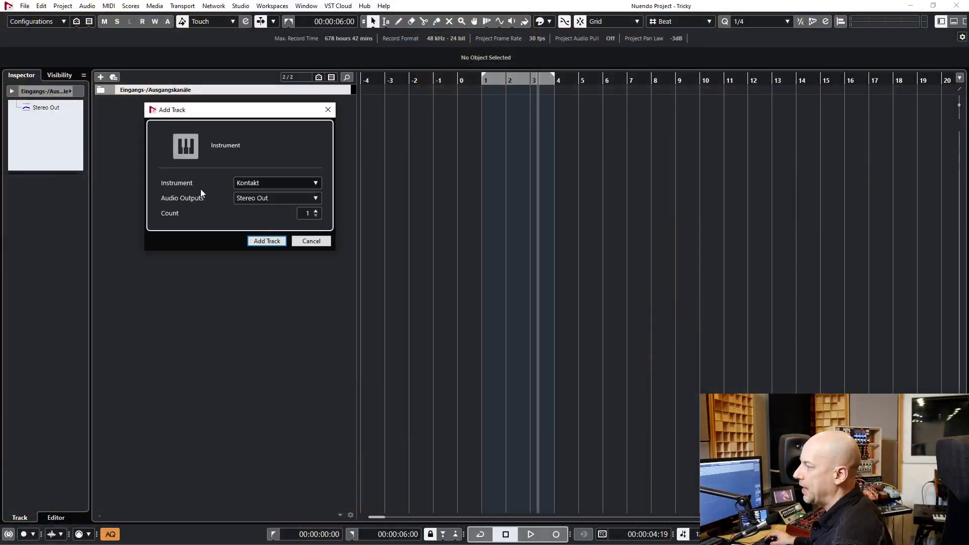
pyautogui.click(251, 184)
pyautogui.write('mass')
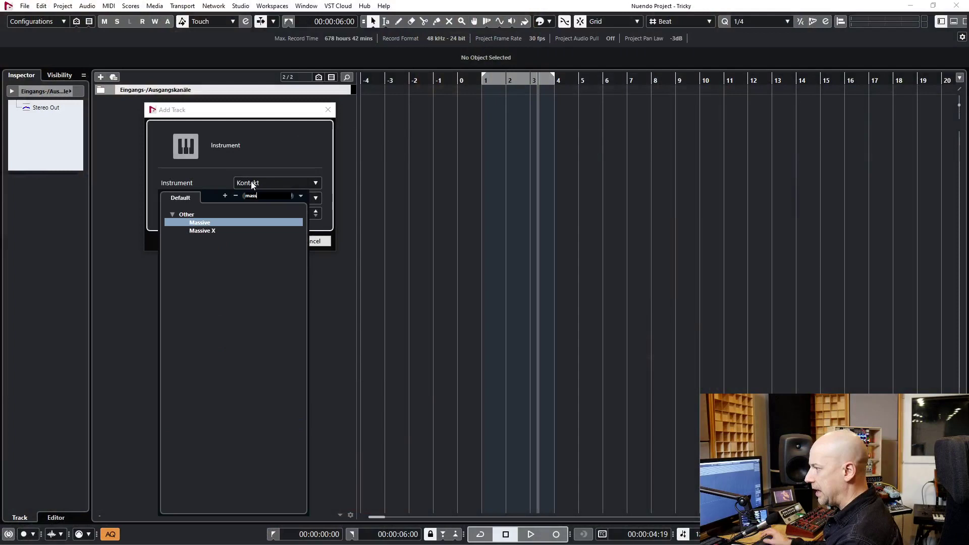
pyautogui.click(204, 224)
pyautogui.click(275, 240)
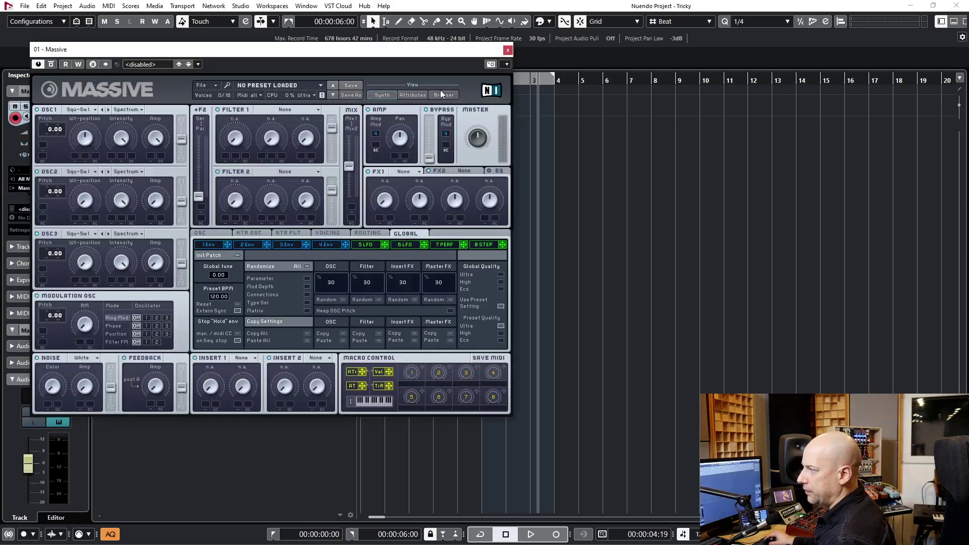
# - Load Massive's 3 Octave Buzzer preset and turn the channel volume down
pyautogui.click(442, 94)
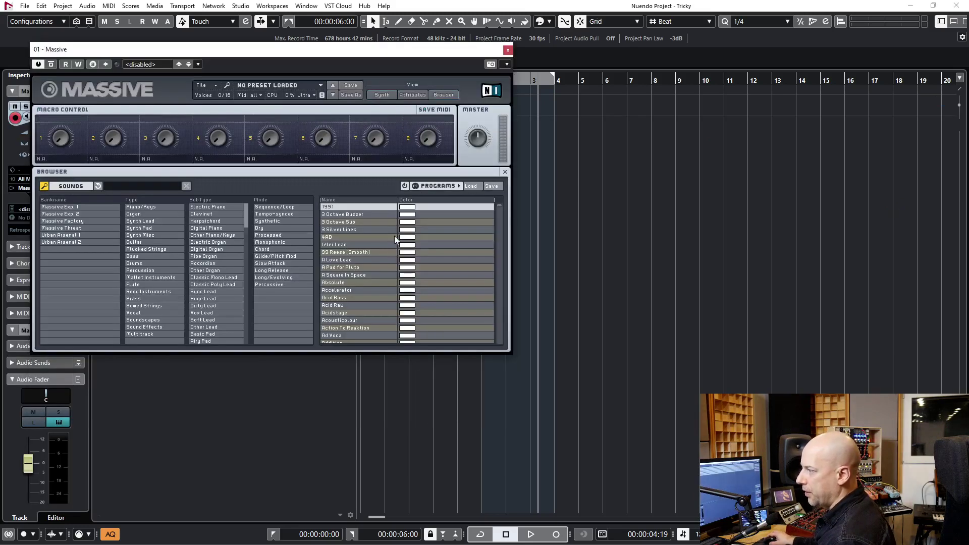
pyautogui.click(361, 215)
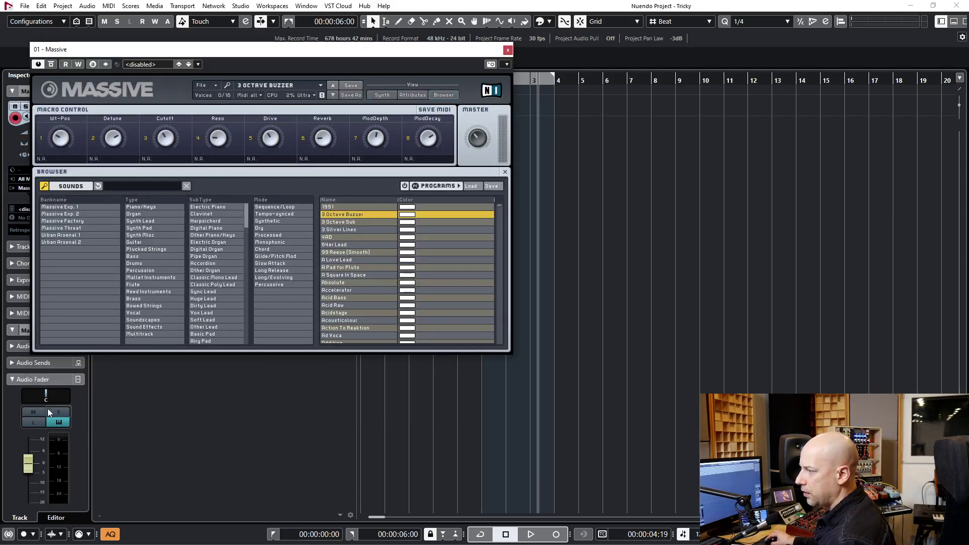
pyautogui.moveTo(35, 455); pyautogui.dragTo(26, 488)
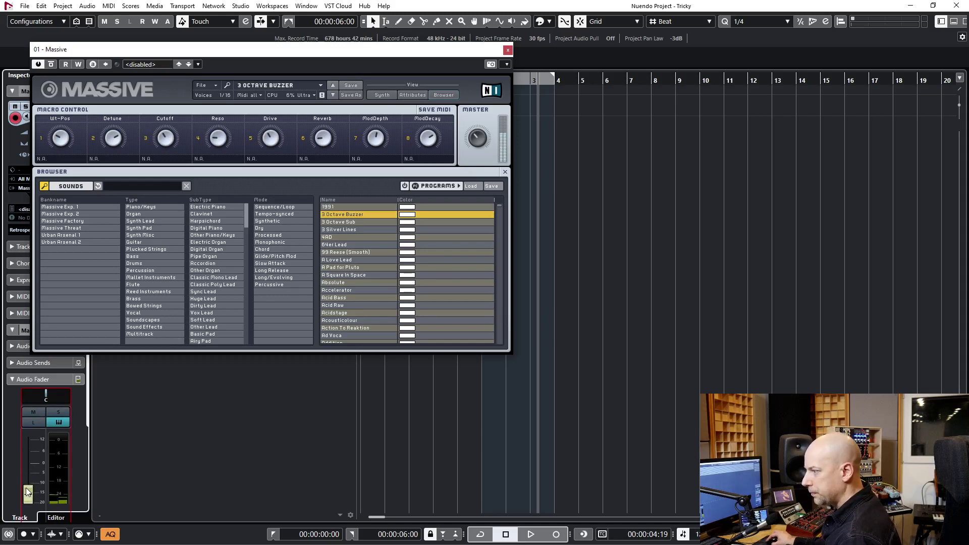
# - Record a short MIDI part on the Massive 01 track, starting from bar 0
pyautogui.click(508, 51)
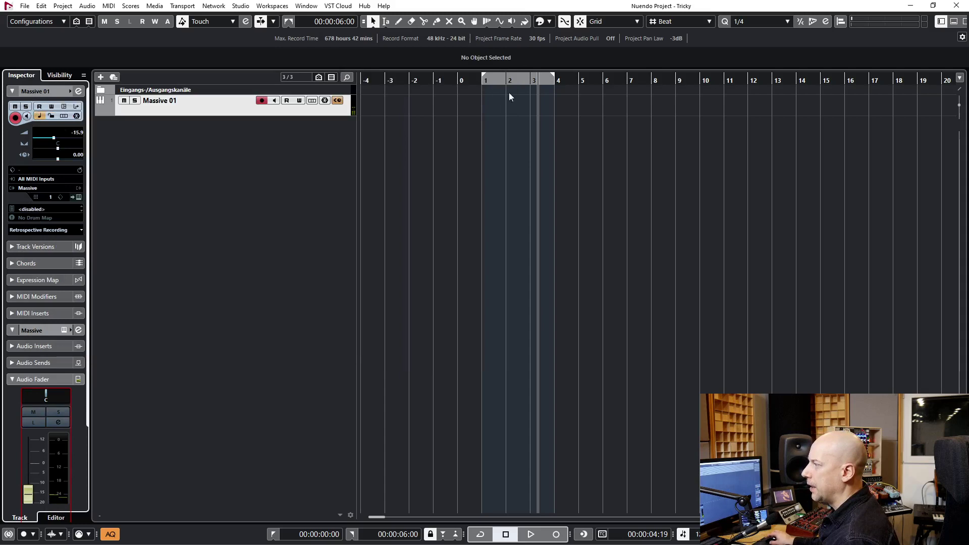
pyautogui.click(458, 81)
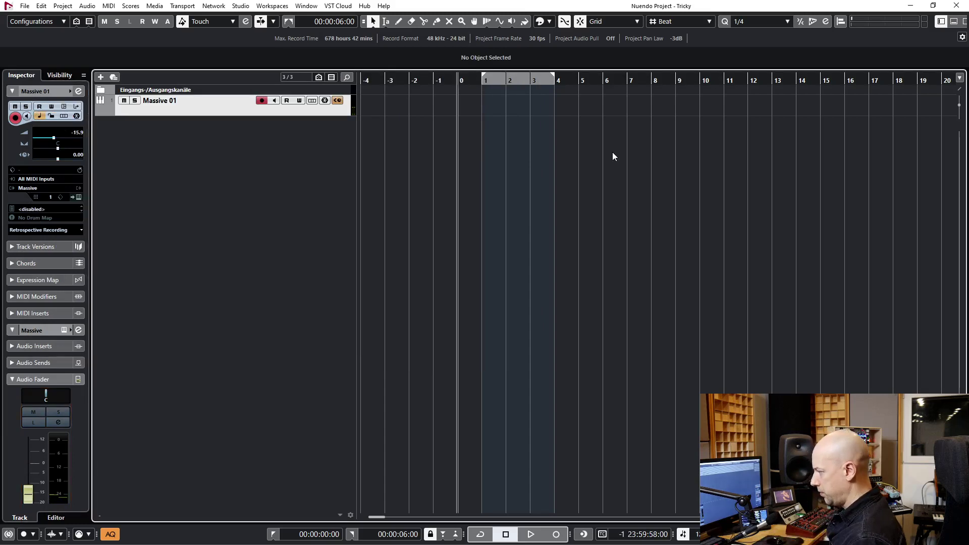
pyautogui.press('space')
pyautogui.press('KP_Multiply')
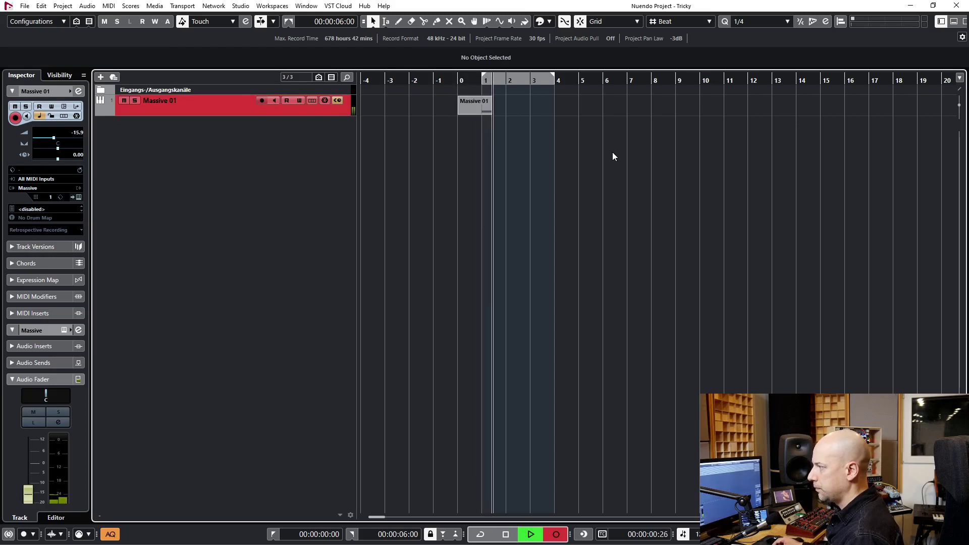
pyautogui.press('space')
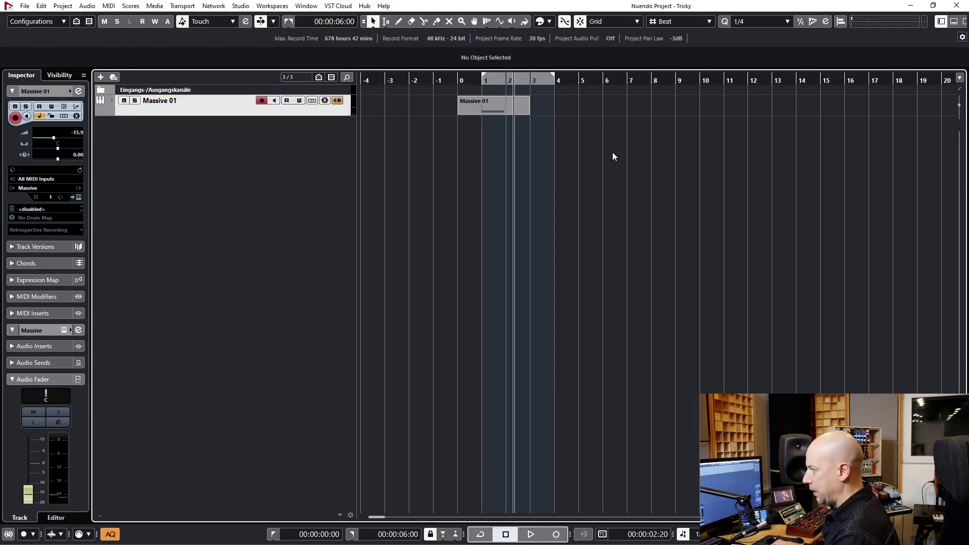
# - Split the recorded part at bar 1 and delete the piece before it
pyautogui.press('KP_Decimal')
pyautogui.click(502, 110)
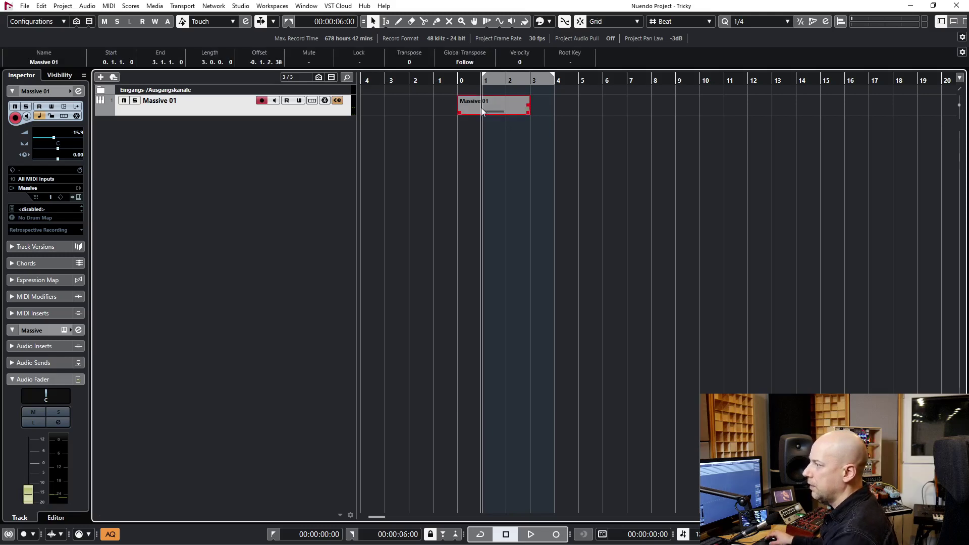
pyautogui.keyDown('alt'); pyautogui.click(482, 110); pyautogui.keyUp('alt')
pyautogui.press('Delete')
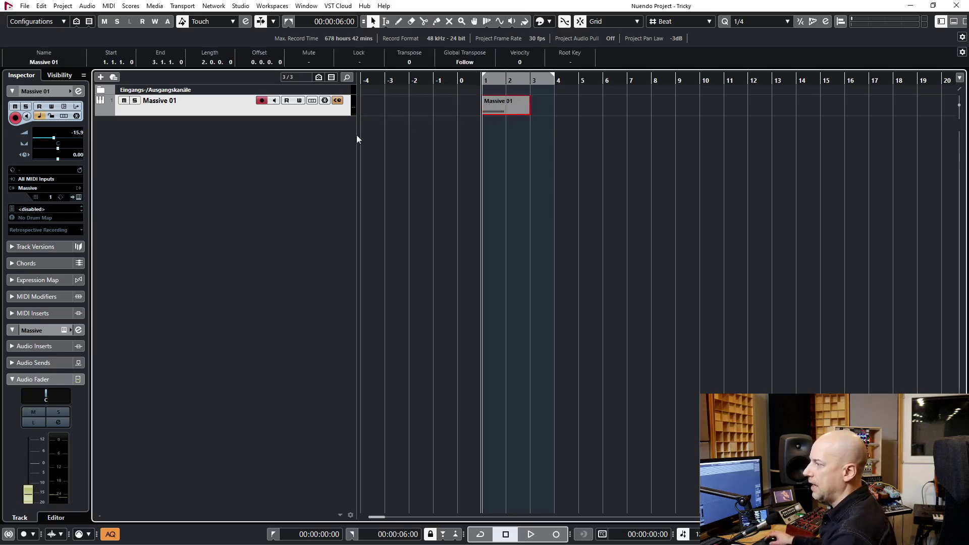
# - Add an Absynth 5 Stereo instrument track, found by searching 'abs'
pyautogui.rightClick(216, 137)
pyautogui.click(261, 155)
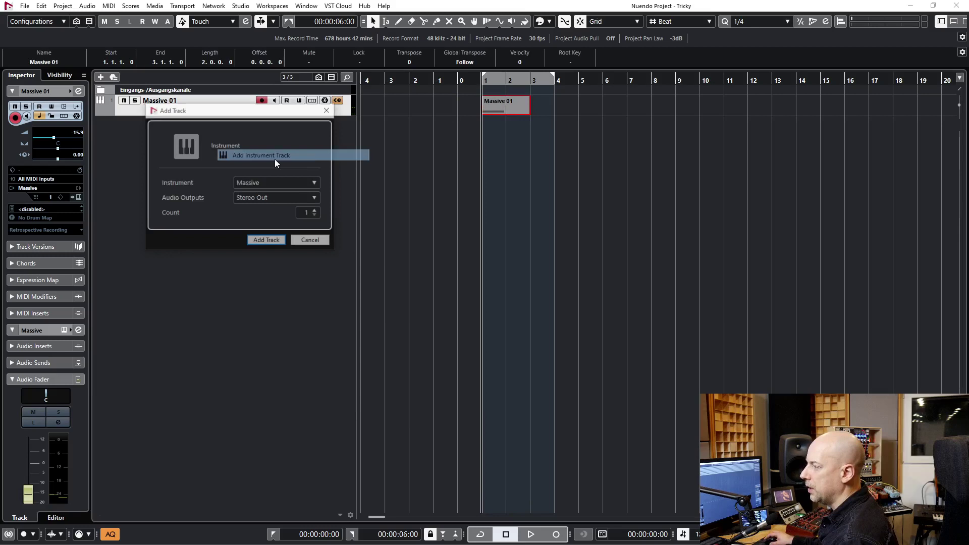
pyautogui.click(256, 184)
pyautogui.write('abs')
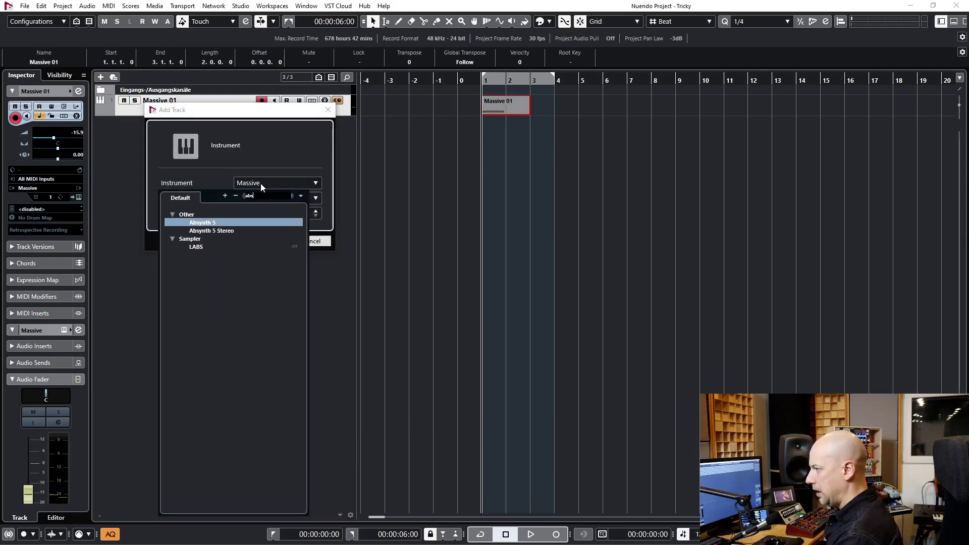
pyautogui.click(216, 231)
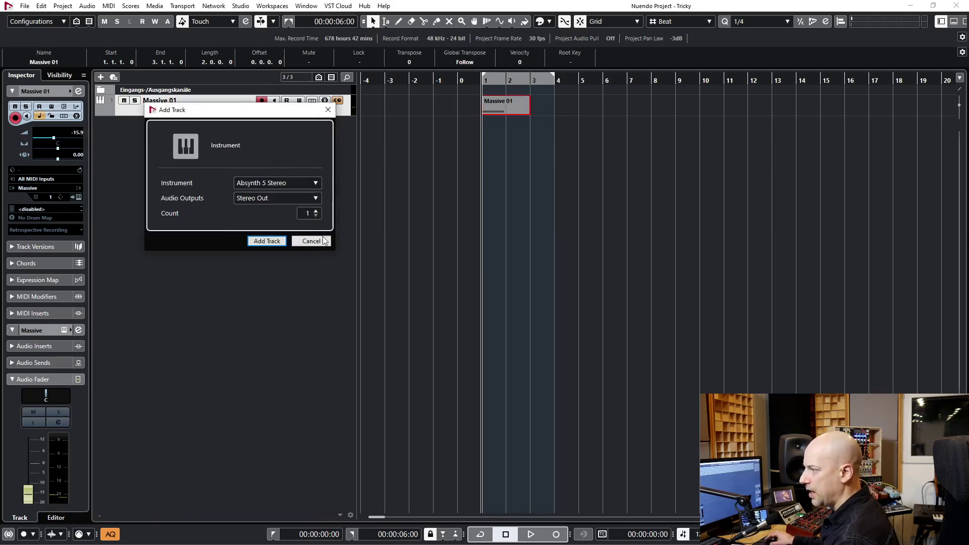
pyautogui.click(277, 243)
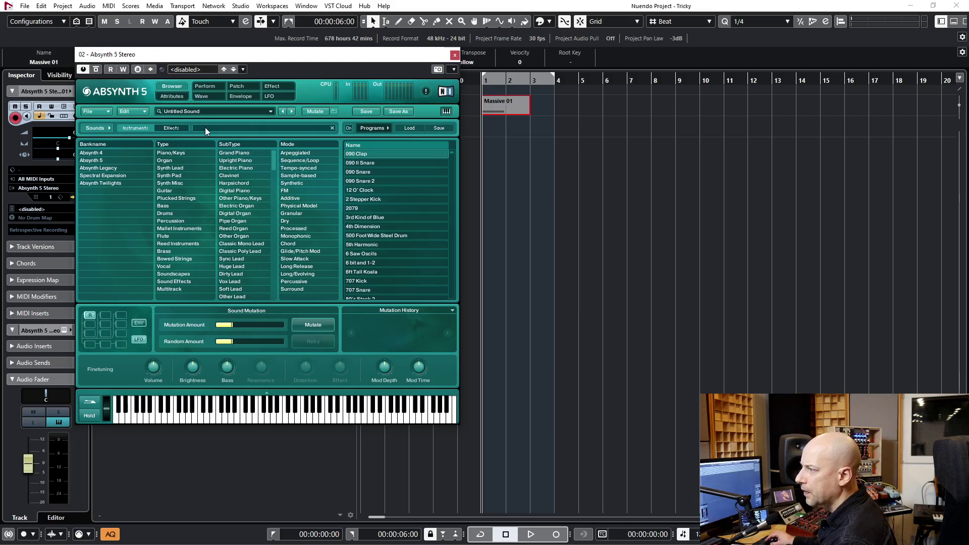
# - Load the Acid Ripples preset and copy the Massive 01 part onto the Absynth track
pyautogui.write('ipp')
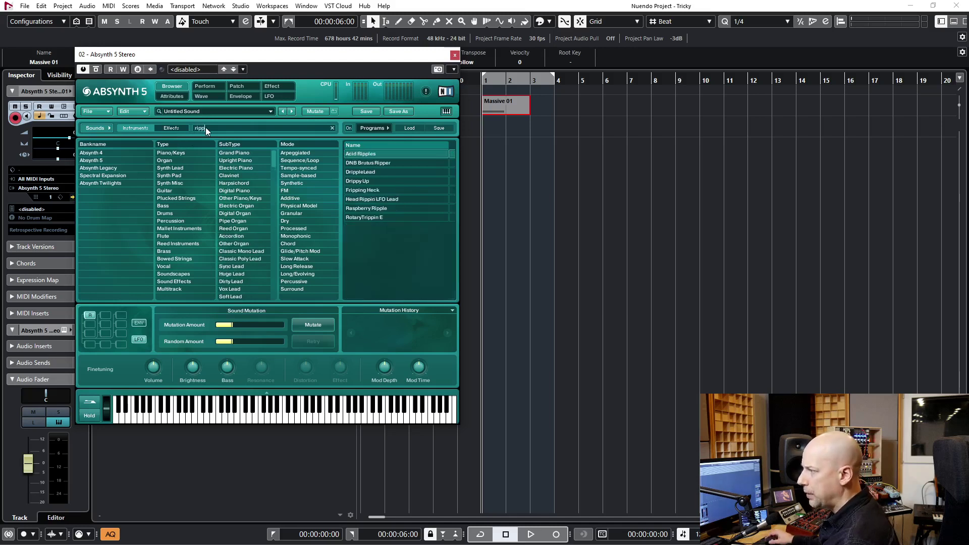
pyautogui.click(403, 153)
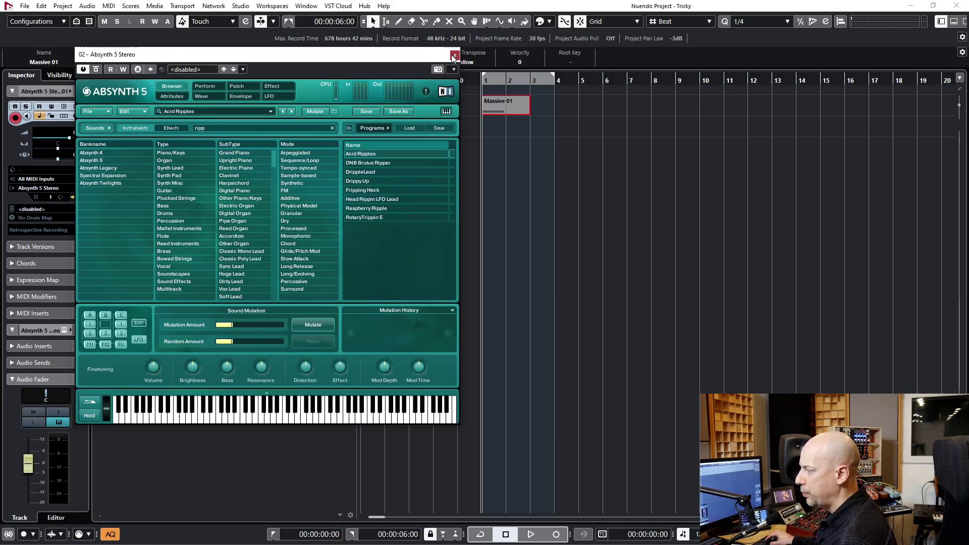
pyautogui.click(454, 54)
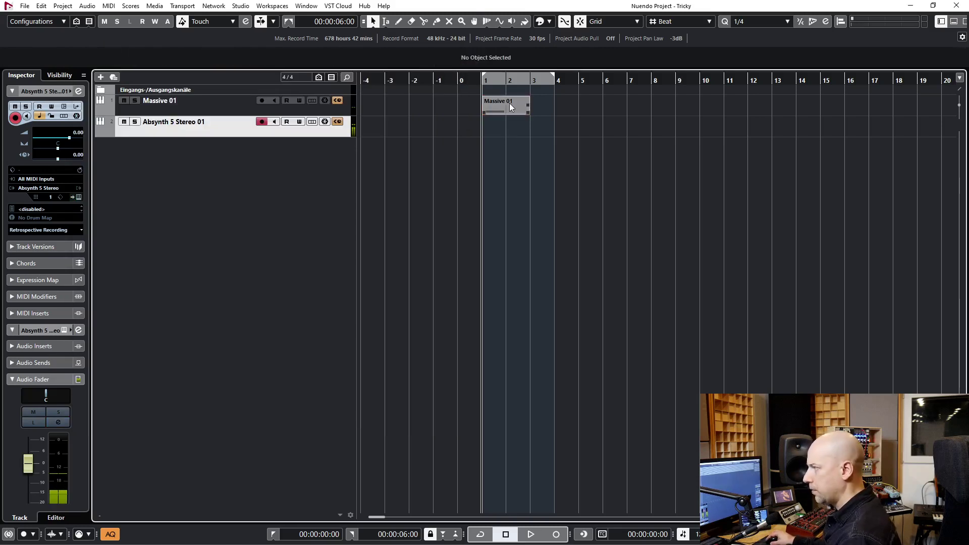
pyautogui.moveTo(510, 101); pyautogui.dragTo(509, 121)
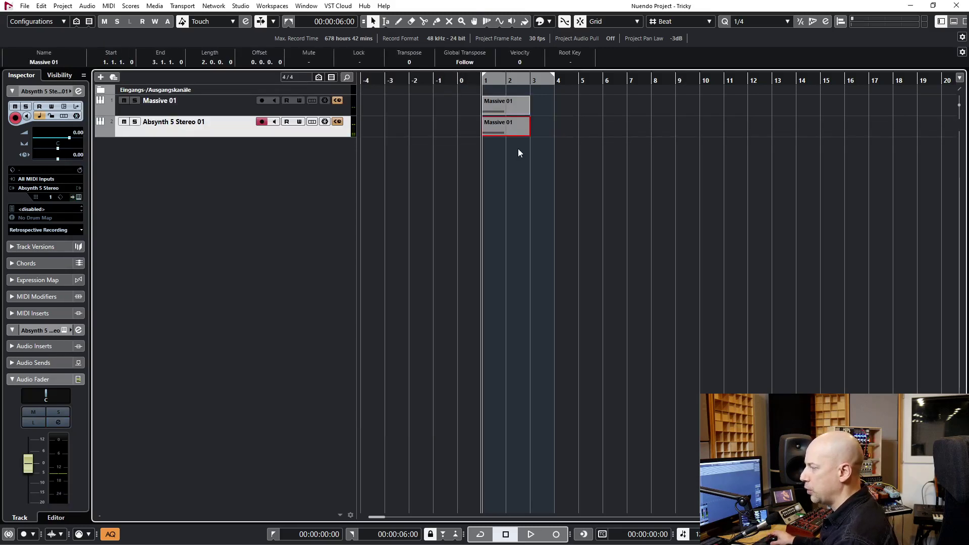
# - Add a third instrument track running FM8, found by searching 'fm8'
pyautogui.click(234, 149)
pyautogui.rightClick(205, 151)
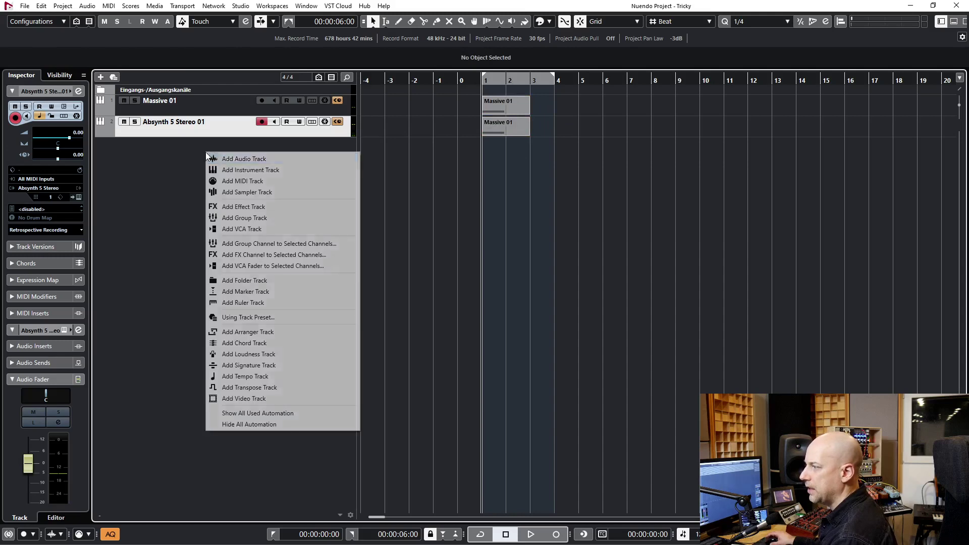
pyautogui.click(242, 168)
pyautogui.click(264, 183)
pyautogui.write('fm8')
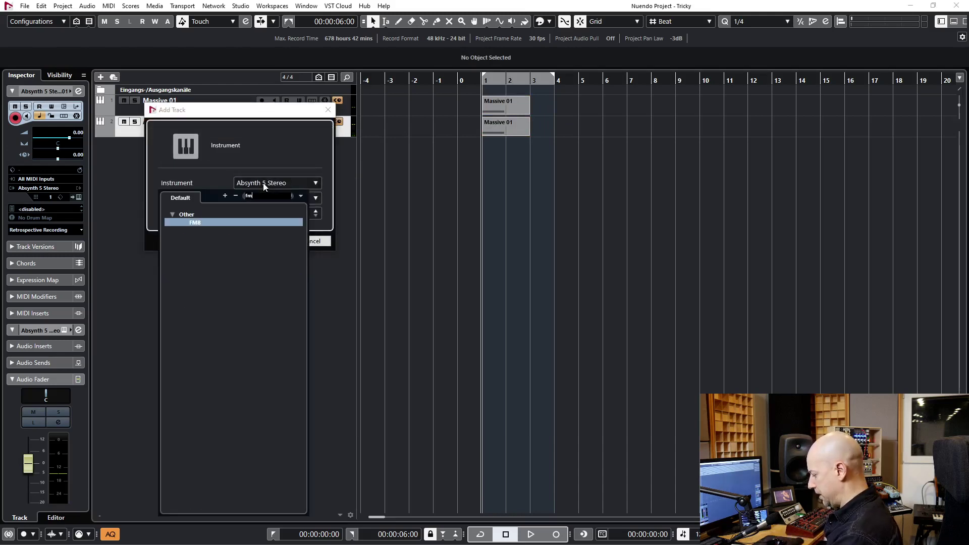
pyautogui.click(198, 223)
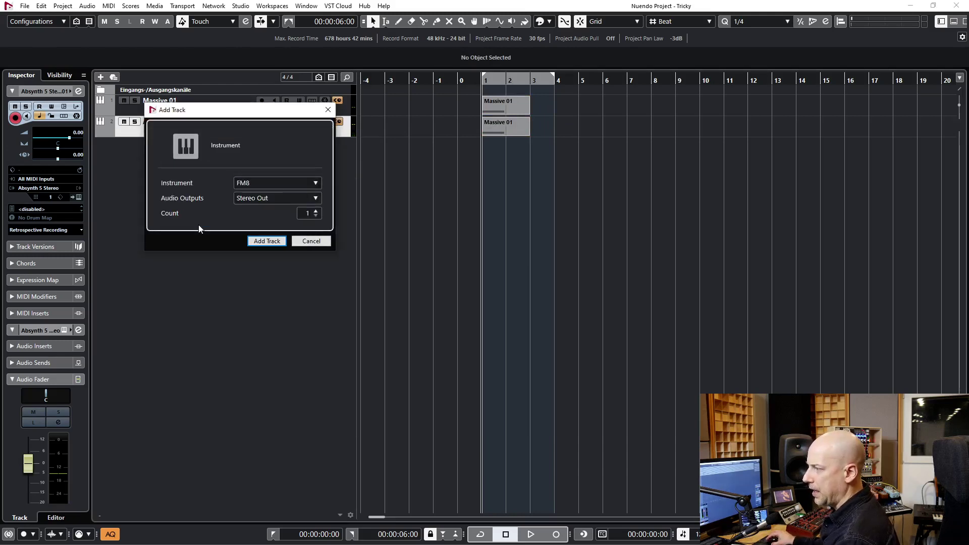
pyautogui.click(264, 242)
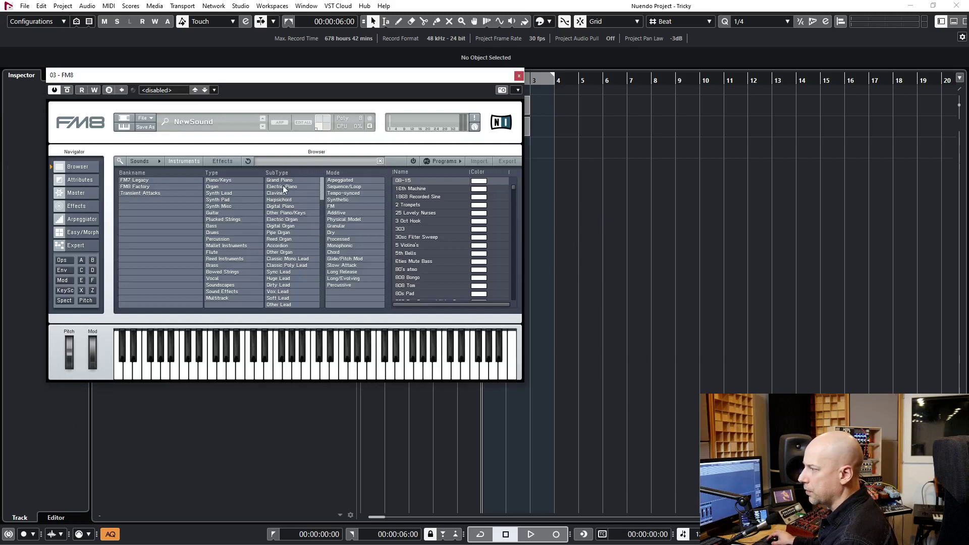
# - Load FM8's 2 Trumpets preset and Alt-drag a copy of the Massive 01 part onto FM8 01
pyautogui.click(415, 207)
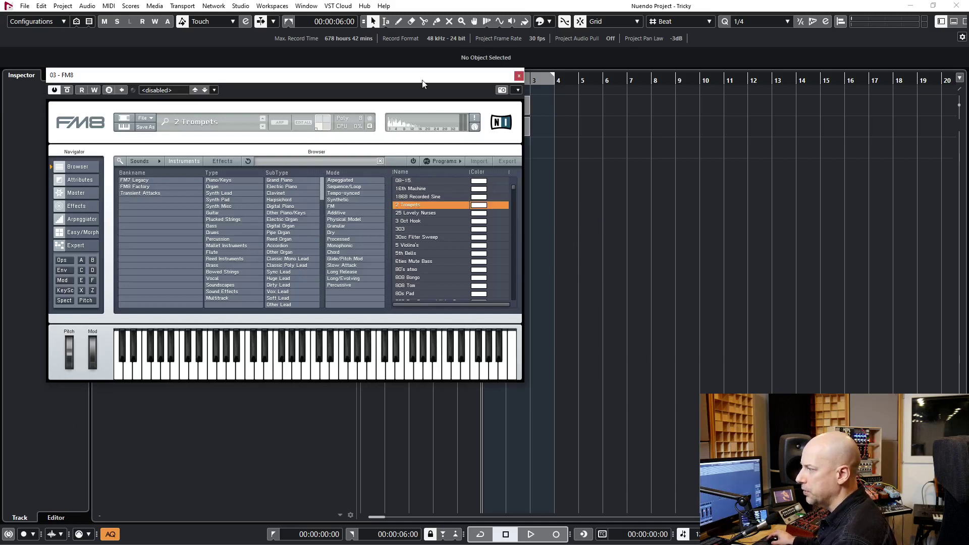
pyautogui.click(519, 76)
pyautogui.click(207, 148)
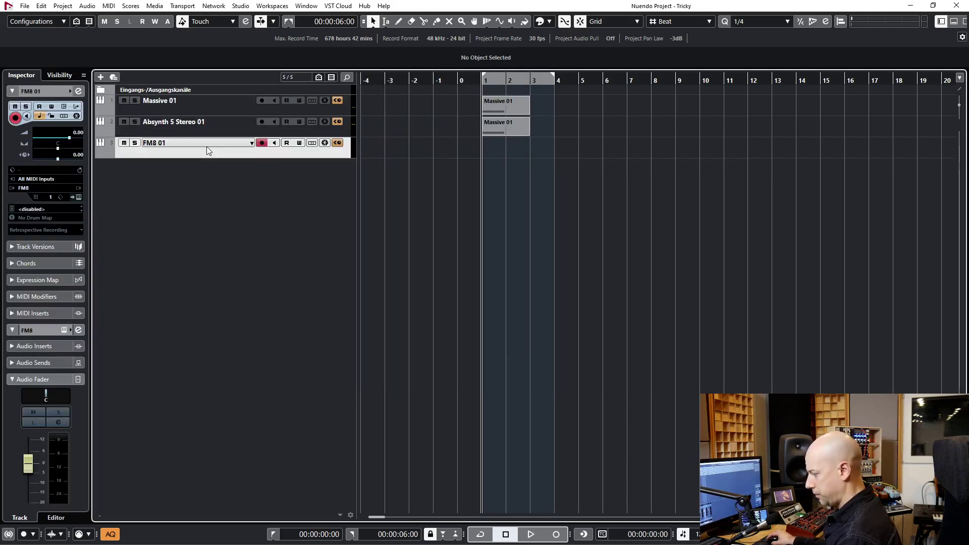
pyautogui.click(500, 126)
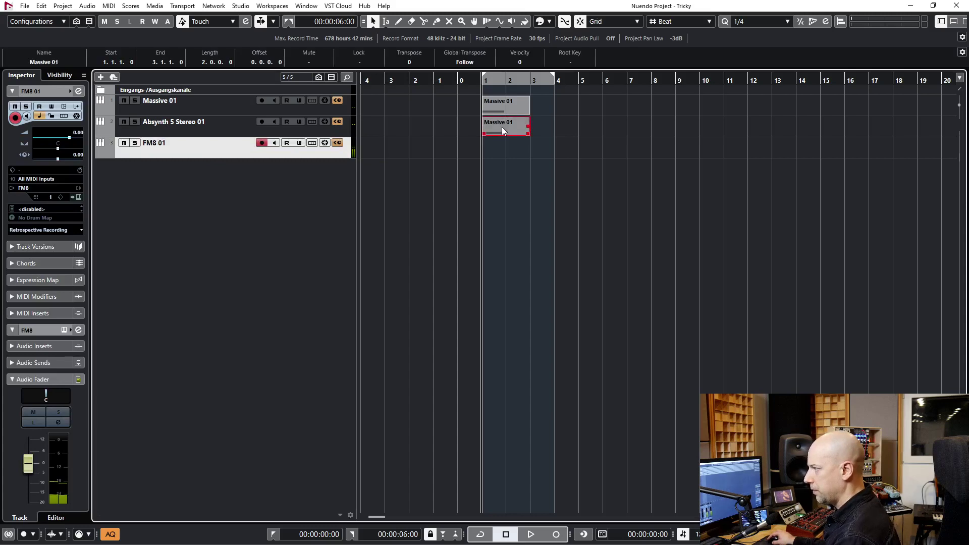
pyautogui.moveTo(502, 130); pyautogui.dragTo(500, 146)
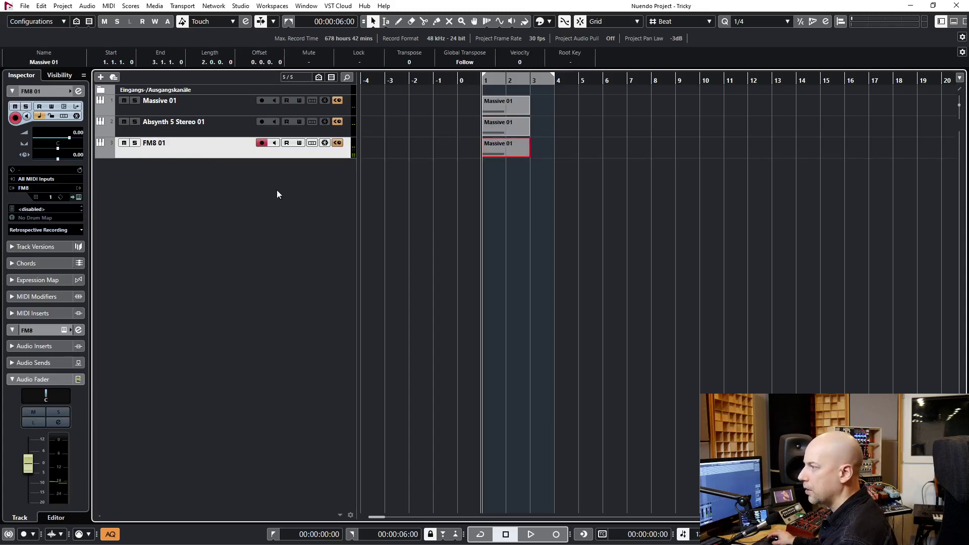
pyautogui.click(223, 111)
pyautogui.click(441, 159)
pyautogui.press('s')
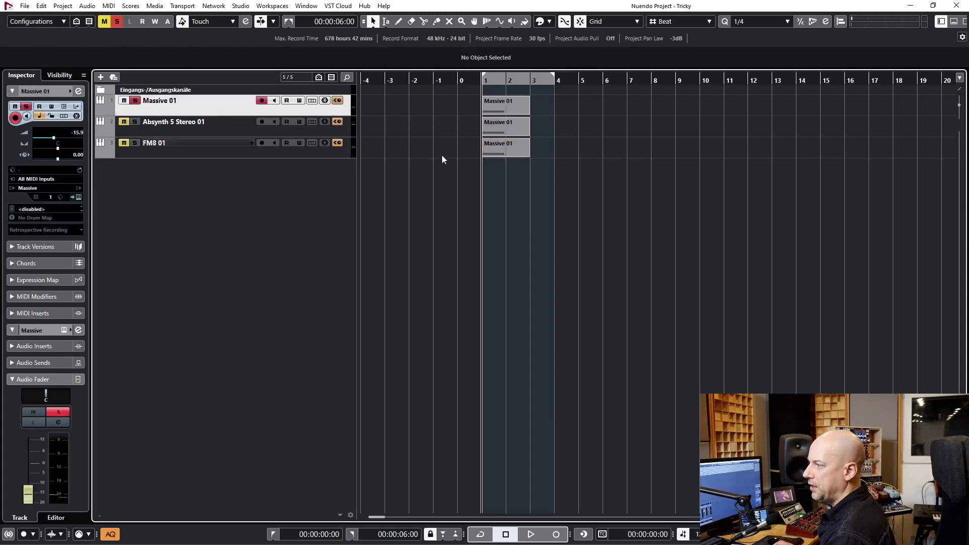
pyautogui.press('space')
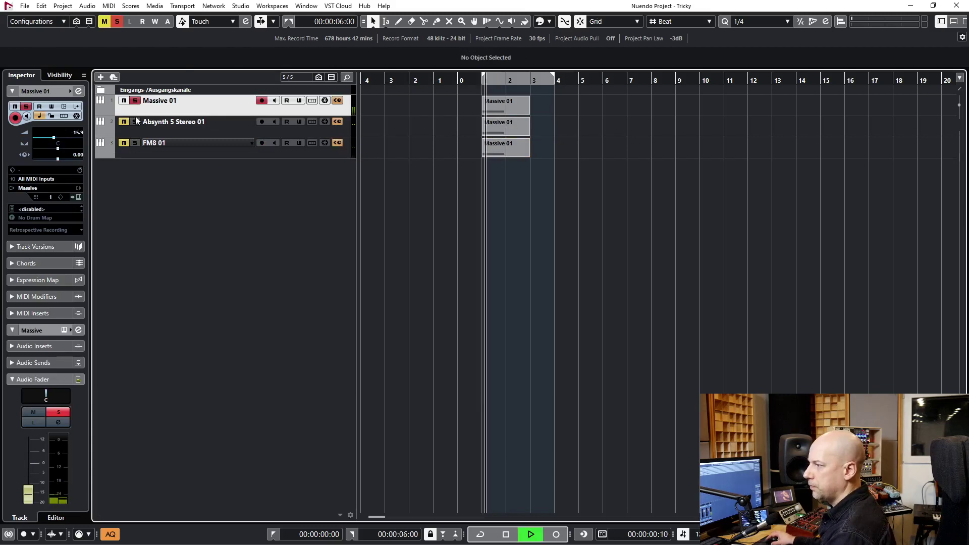
pyautogui.keyDown('ctrl'); pyautogui.click(135, 123); pyautogui.keyUp('ctrl')
pyautogui.press('space')
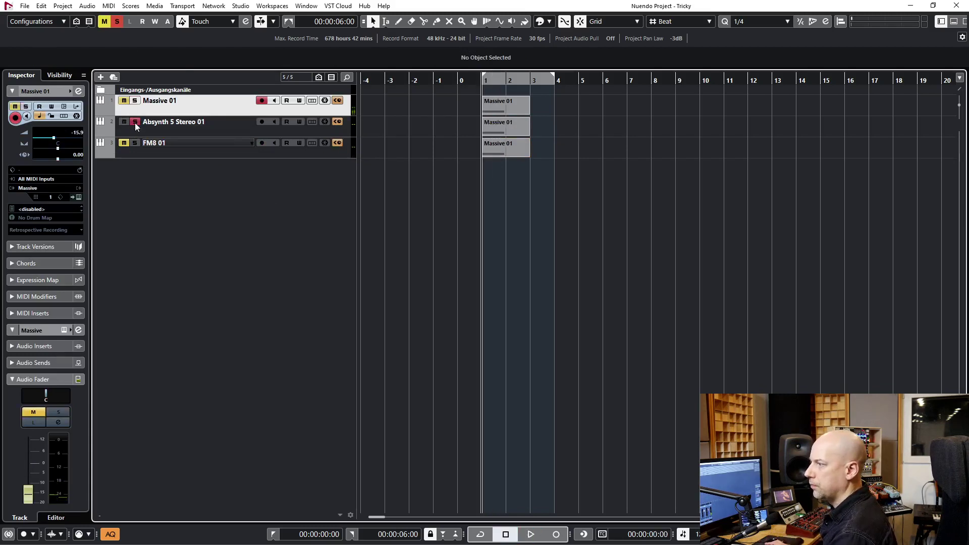
pyautogui.press('space')
pyautogui.press('space')
pyautogui.keyDown('ctrl'); pyautogui.click(135, 143); pyautogui.keyUp('ctrl')
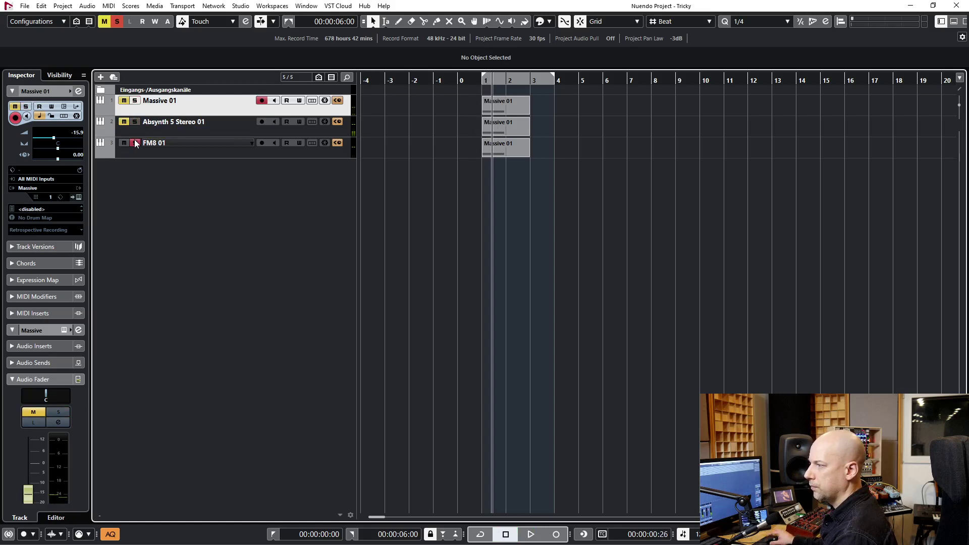
pyautogui.press('space')
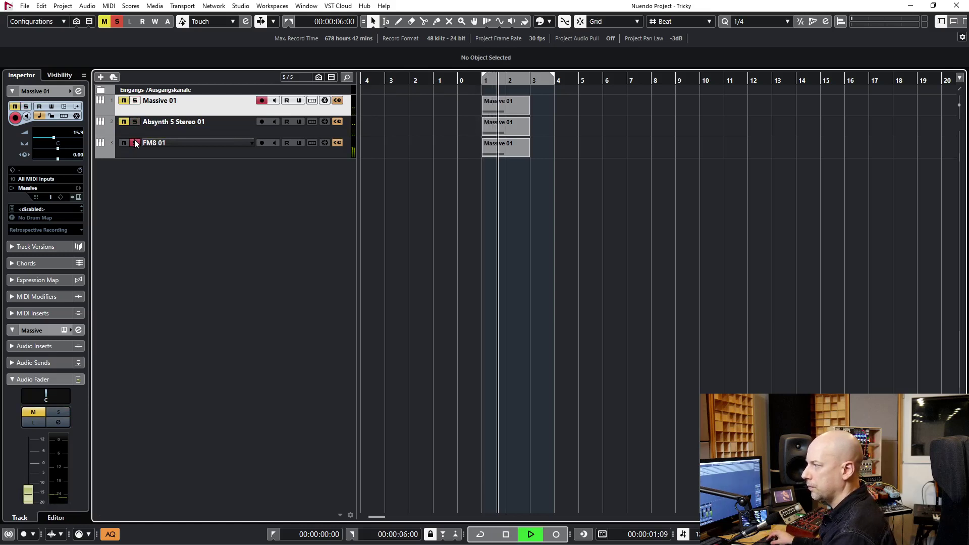
pyautogui.press('space')
pyautogui.click(136, 142)
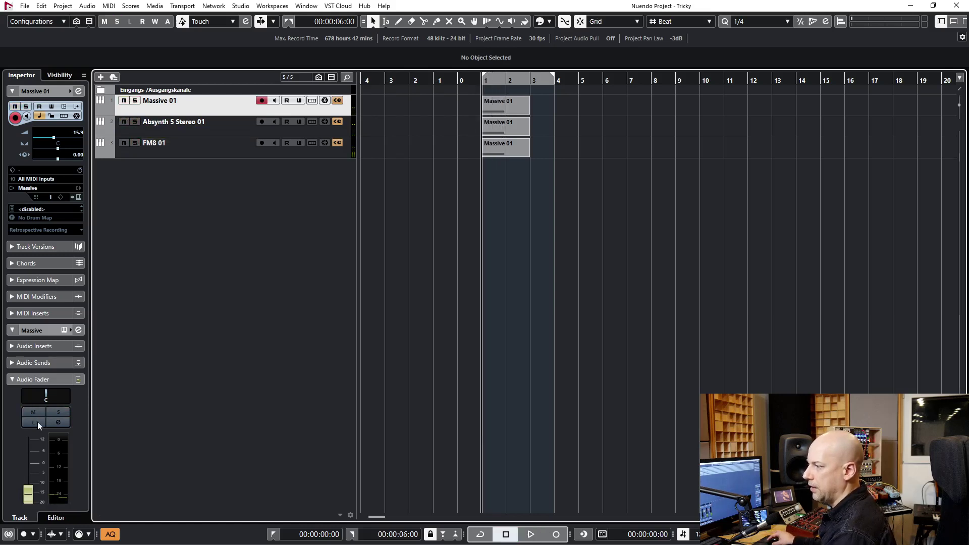
pyautogui.click(28, 489)
pyautogui.press('space')
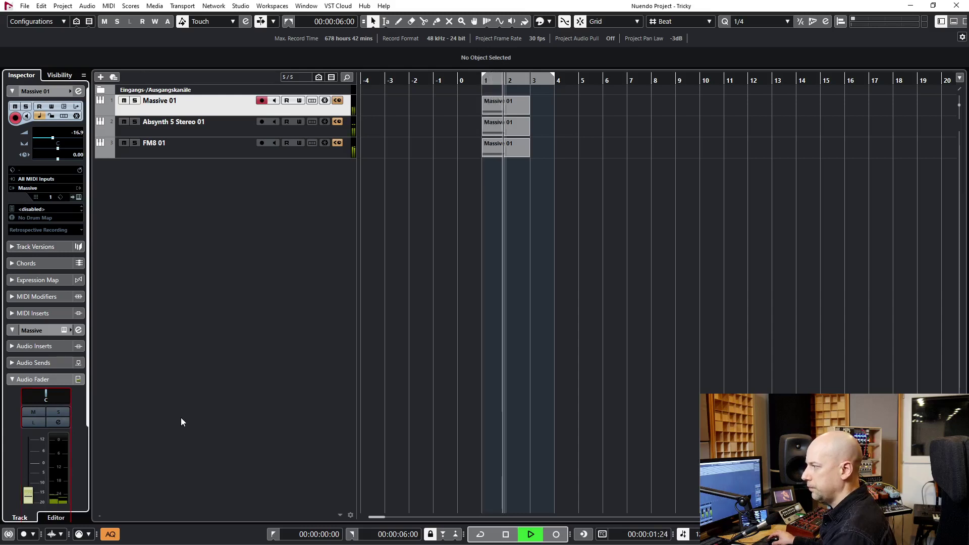
pyautogui.press('space')
pyautogui.click(487, 267)
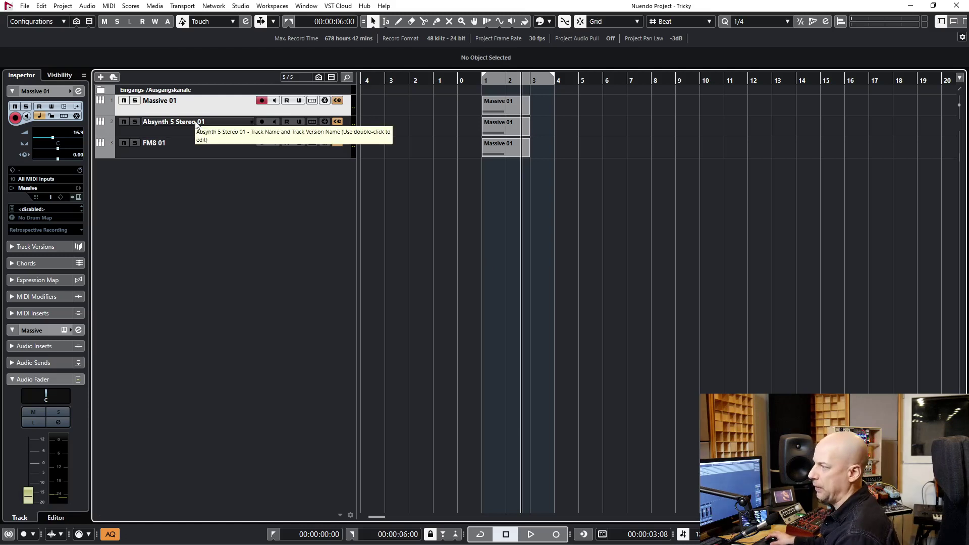
# - Rename the Massive 01 and Absynth tracks to Buzzer and Ripples
pyautogui.doubleClick(181, 100)
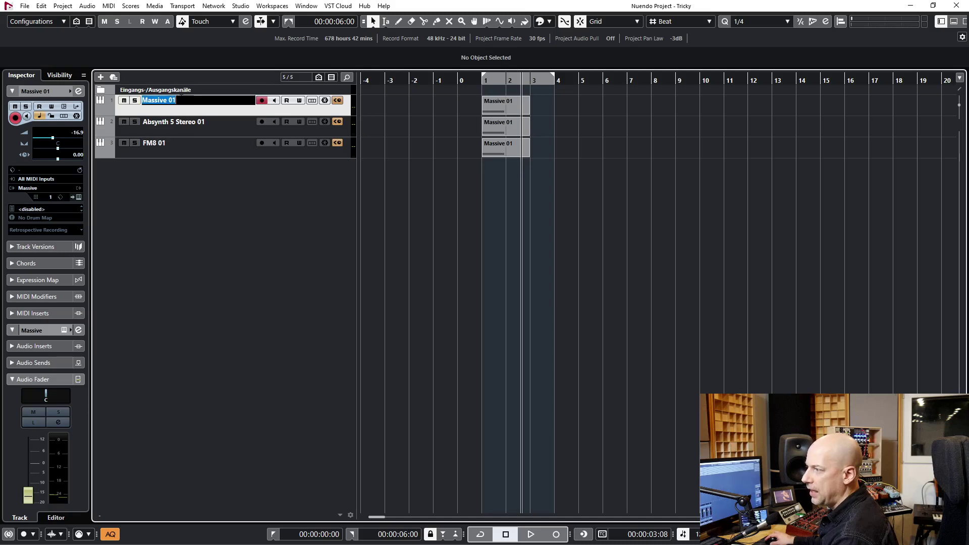
pyautogui.write('Bu')
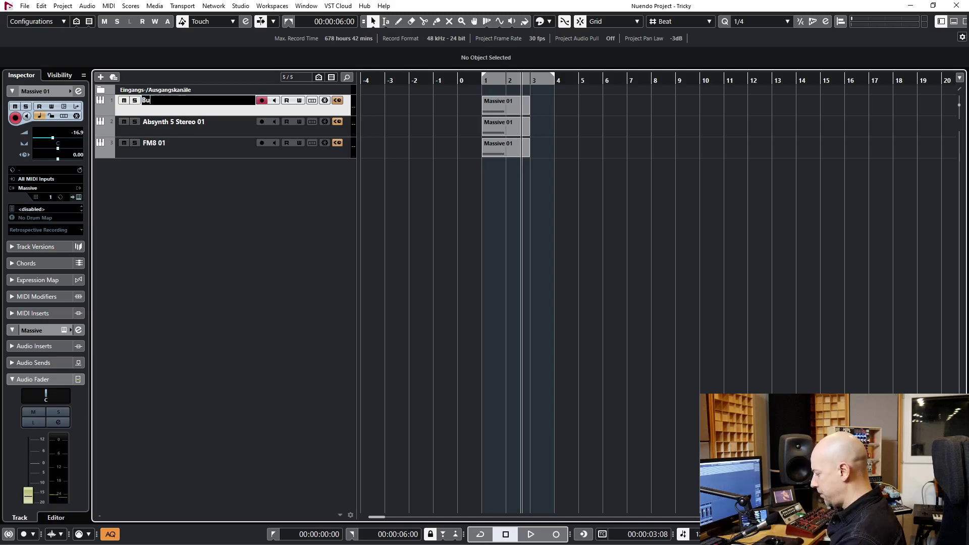
pyautogui.write('zzer')
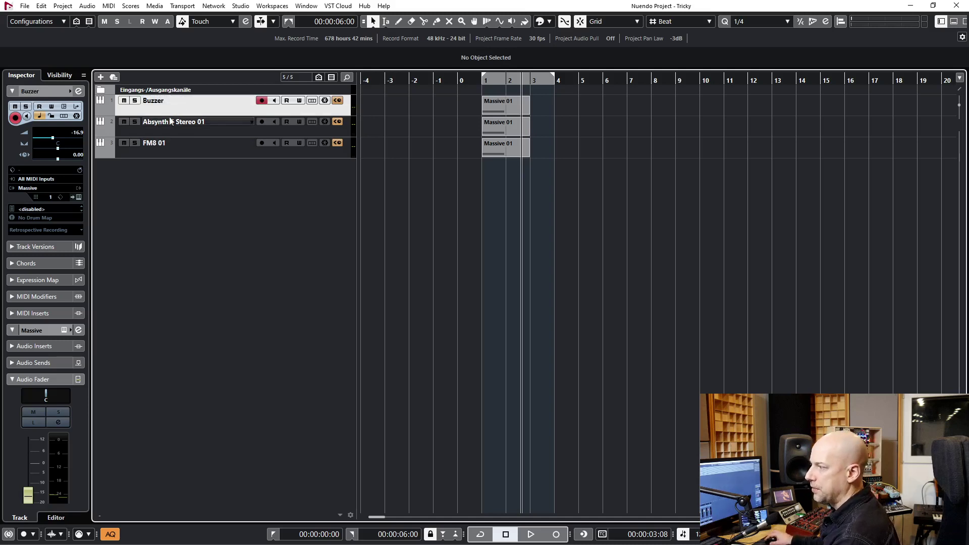
pyautogui.press('Tab')
pyautogui.write('Ripp')
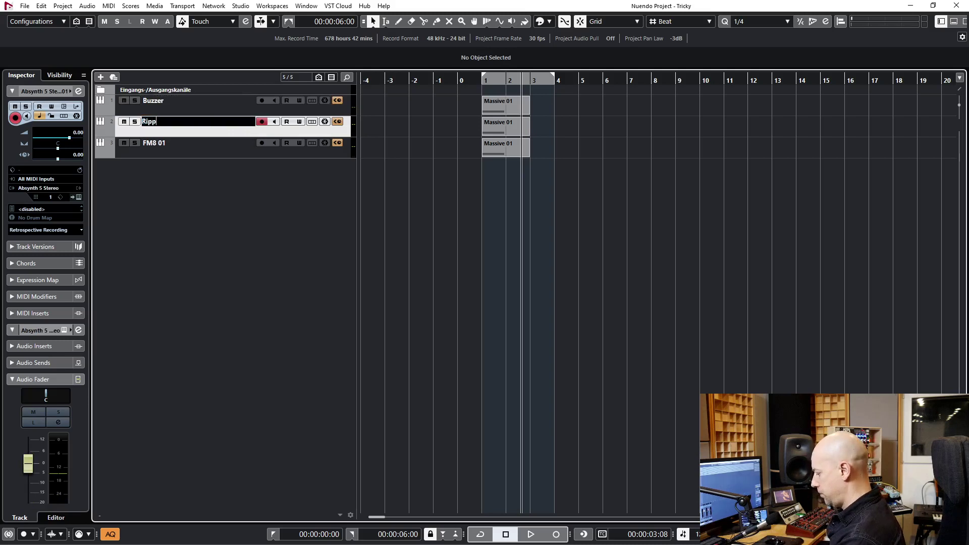
pyautogui.write('les')
pyautogui.press('Return')
# - Rename the FM8 01 track to Trumpets and zoom the timeline in horizontally
pyautogui.click(163, 145)
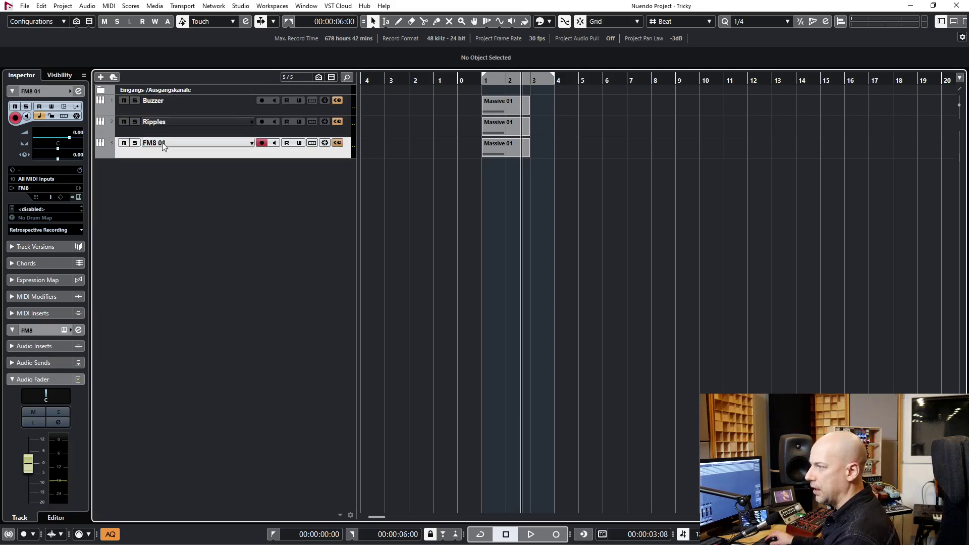
pyautogui.doubleClick(162, 145)
pyautogui.write('Trum')
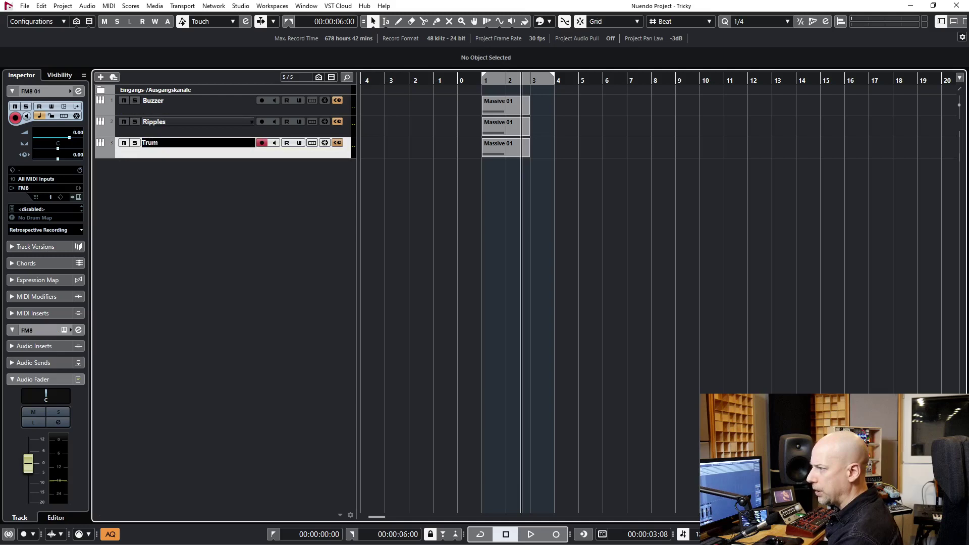
pyautogui.write('pets')
pyautogui.press('Return')
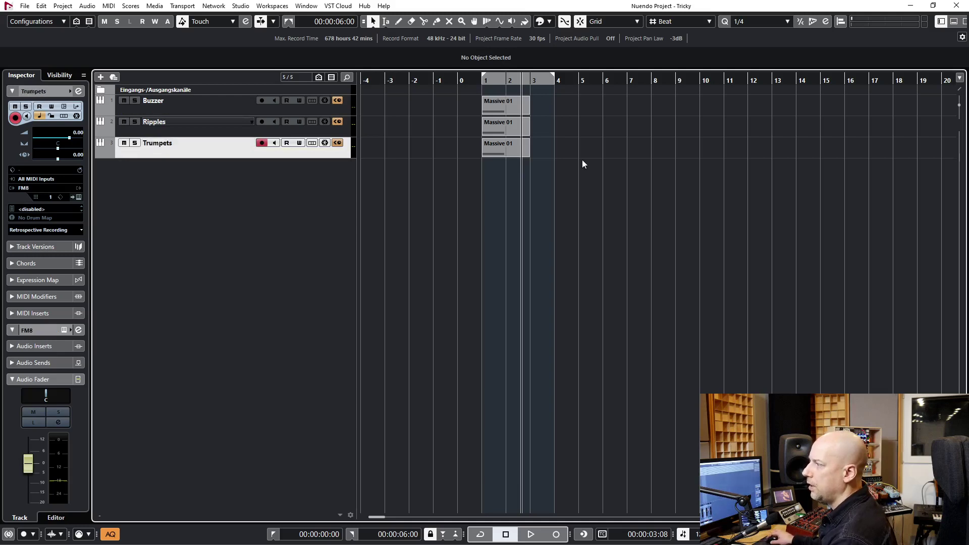
pyautogui.press('h')
pyautogui.press('h')
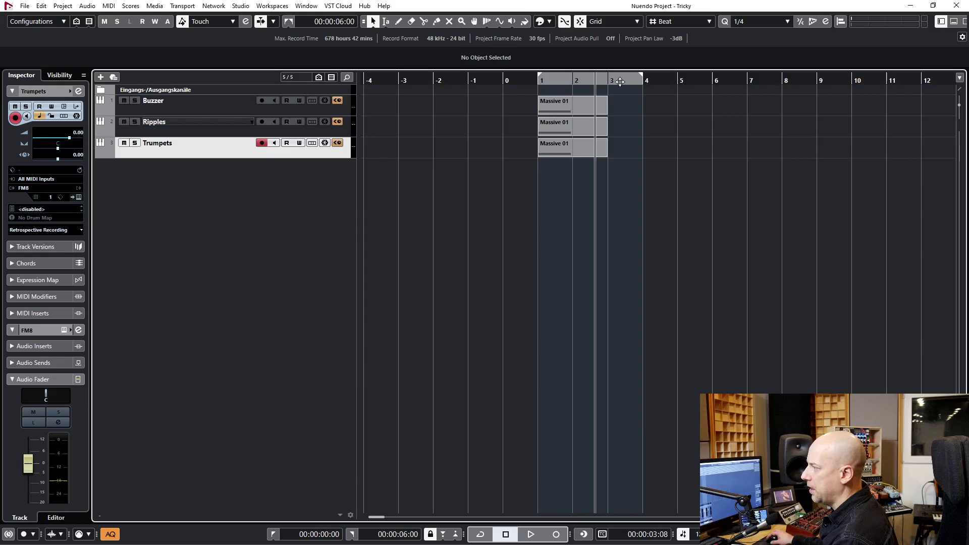
pyautogui.moveTo(538, 75); pyautogui.dragTo(505, 83)
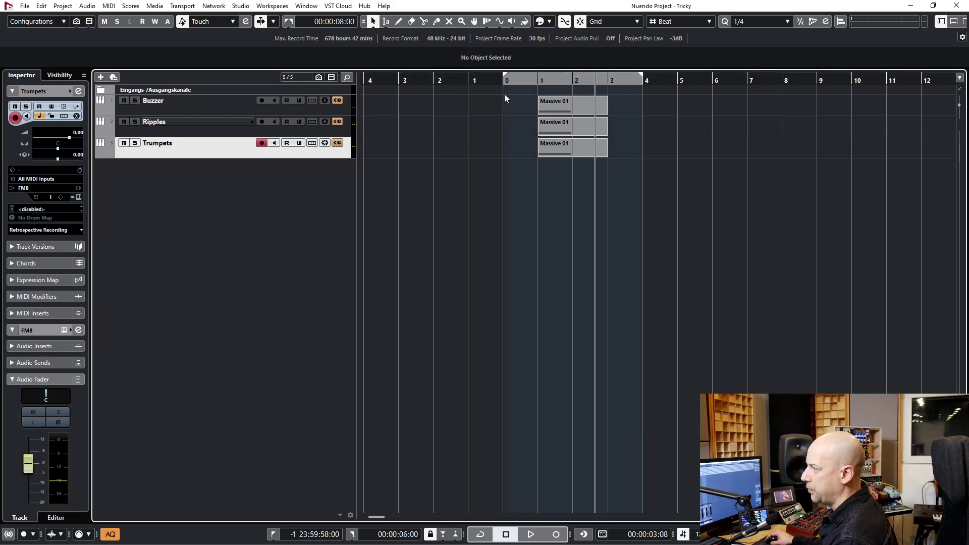
pyautogui.keyDown('ctrl'); pyautogui.click(540, 75); pyautogui.keyUp('ctrl')
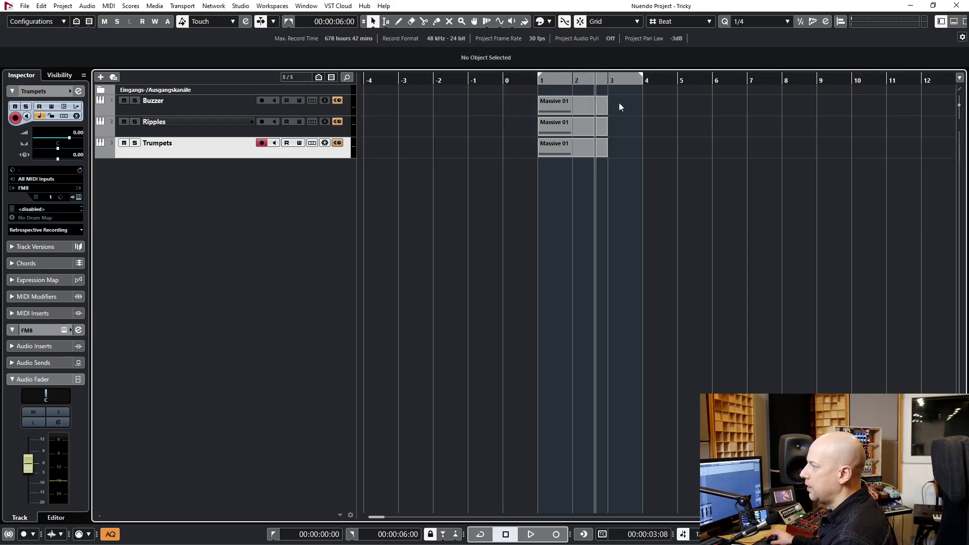
pyautogui.keyDown('ctrl'); pyautogui.click(562, 78); pyautogui.keyUp('ctrl')
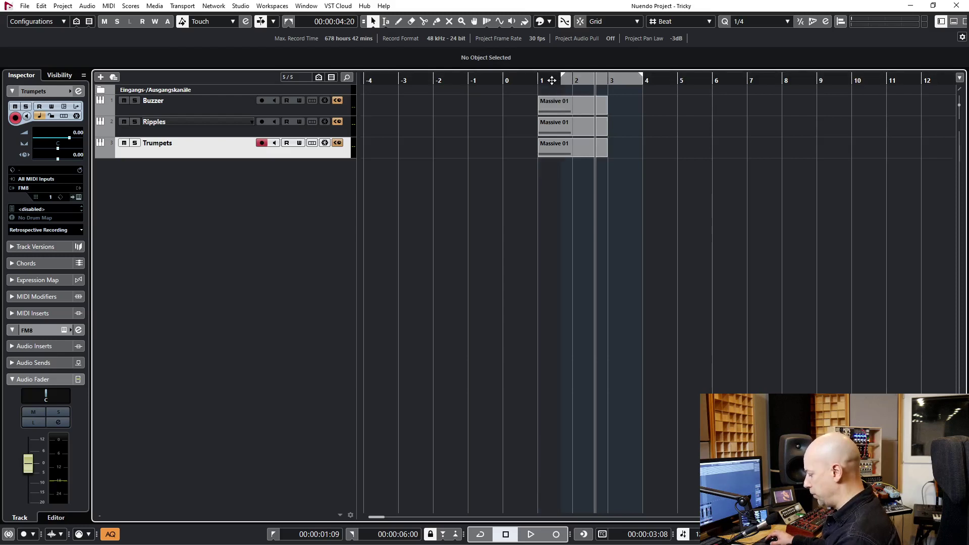
pyautogui.keyDown('ctrl'); pyautogui.click(539, 79); pyautogui.keyUp('ctrl')
pyautogui.hscroll(2, 478, 156)
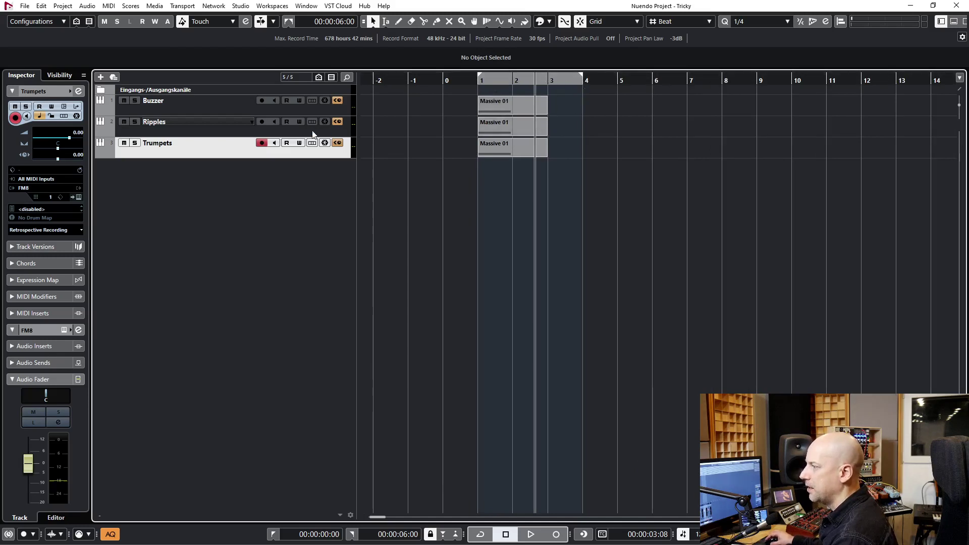
pyautogui.click(244, 132)
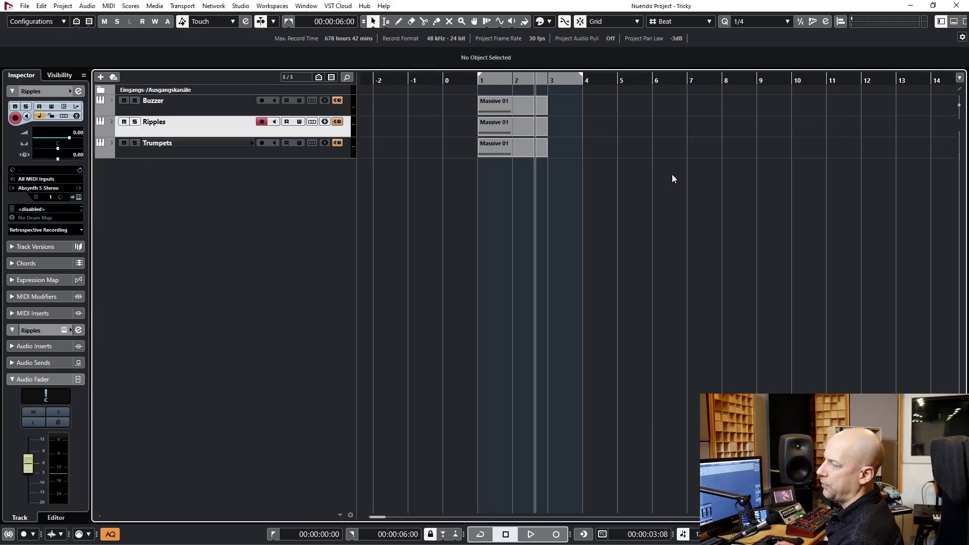
pyautogui.press('Home')
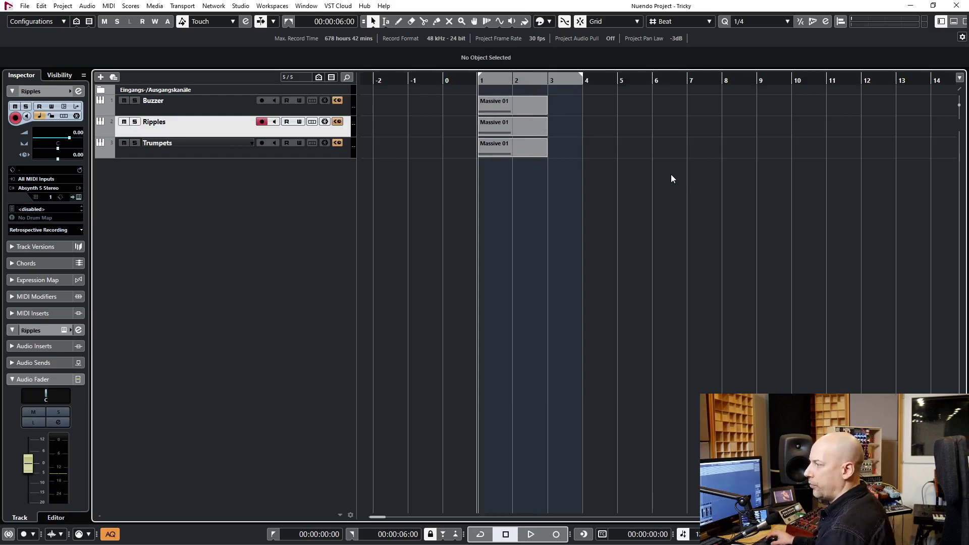
pyautogui.press('s')
pyautogui.press('space')
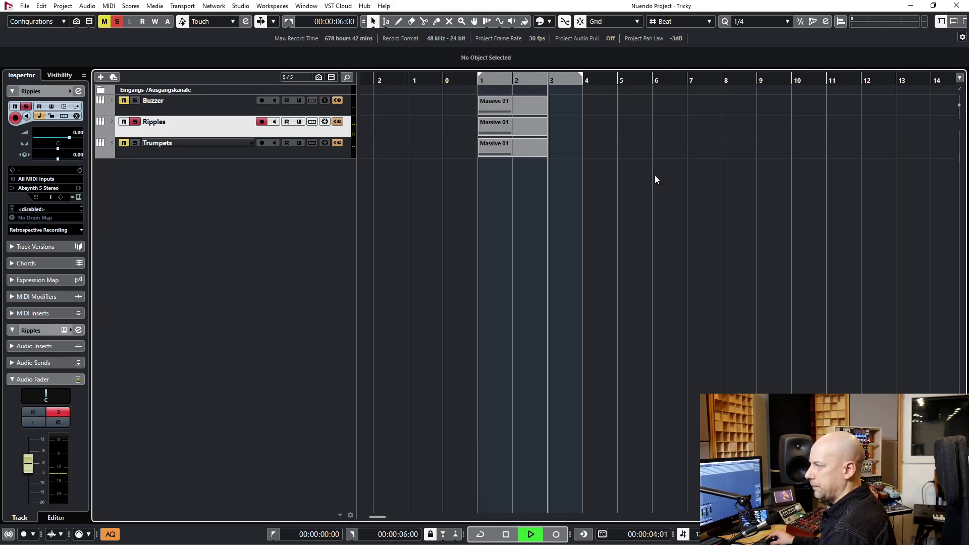
pyautogui.press('space')
pyautogui.press('s')
pyautogui.click(135, 143)
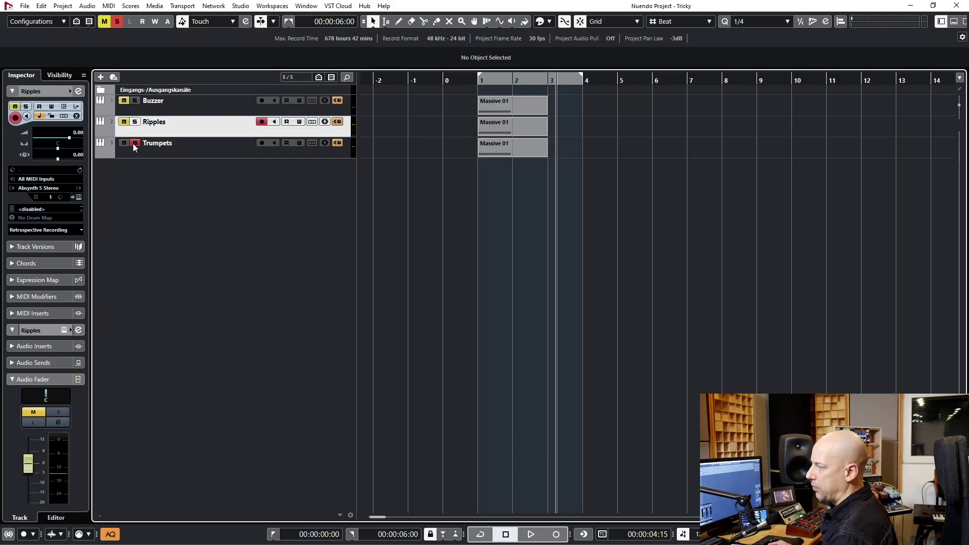
pyautogui.press('KP_1')
pyautogui.press('space')
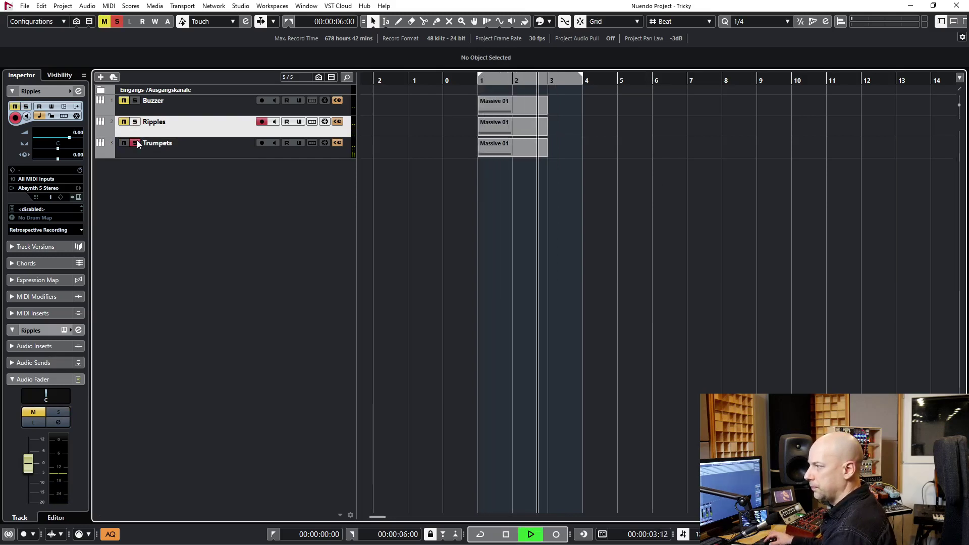
pyautogui.press('space')
pyautogui.click(136, 143)
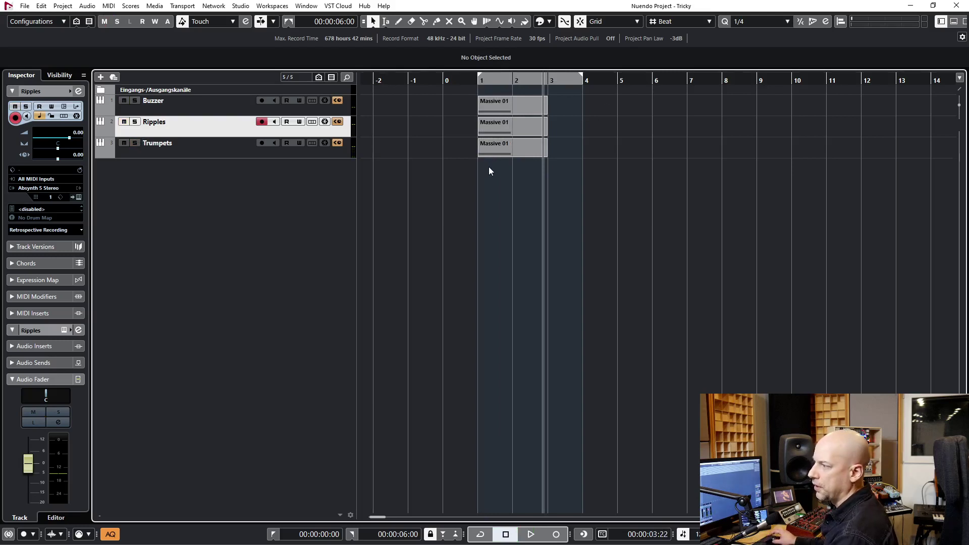
# - Open Export Audio Mixdown with Buzzer, Ripples and Trumpets selected as separate channels
pyautogui.click(25, 7)
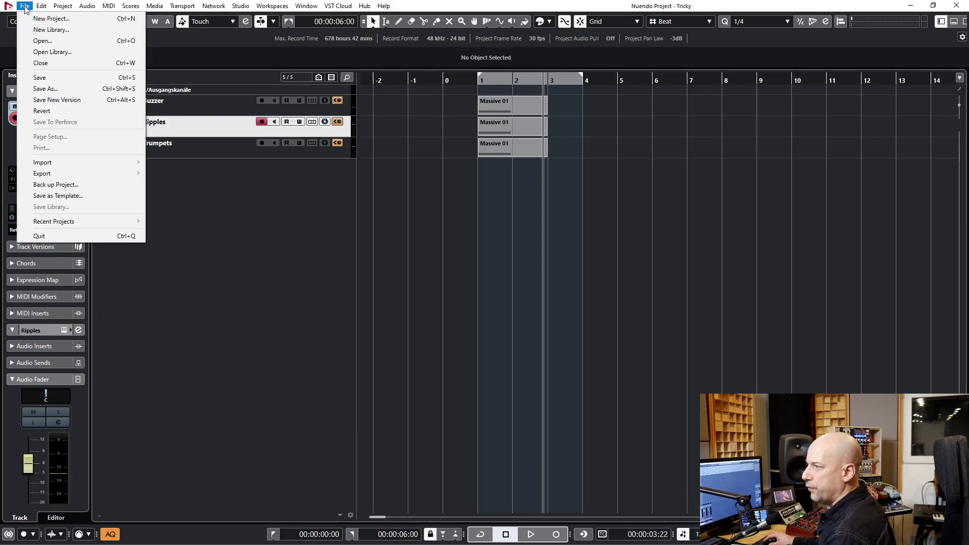
pyautogui.moveTo(114, 175)
pyautogui.click(162, 175)
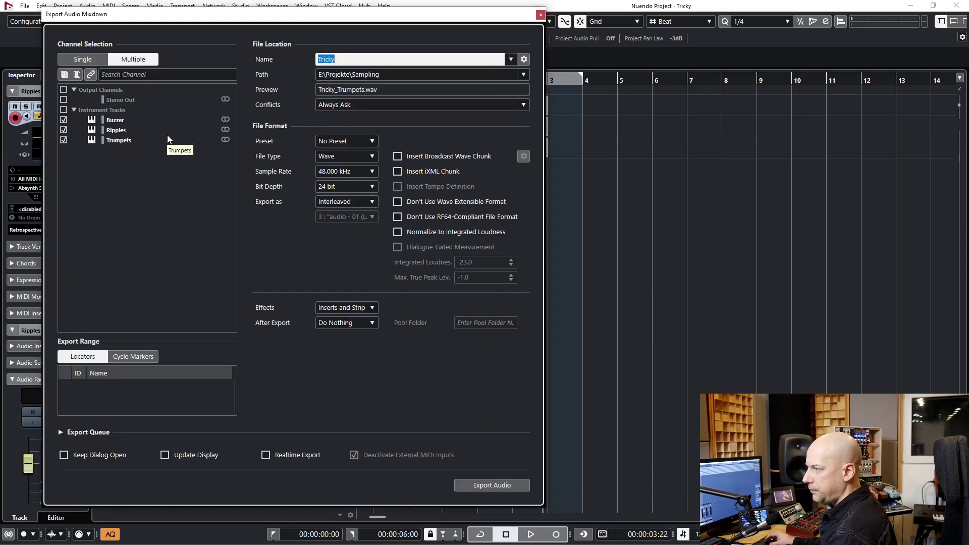
pyautogui.click(83, 59)
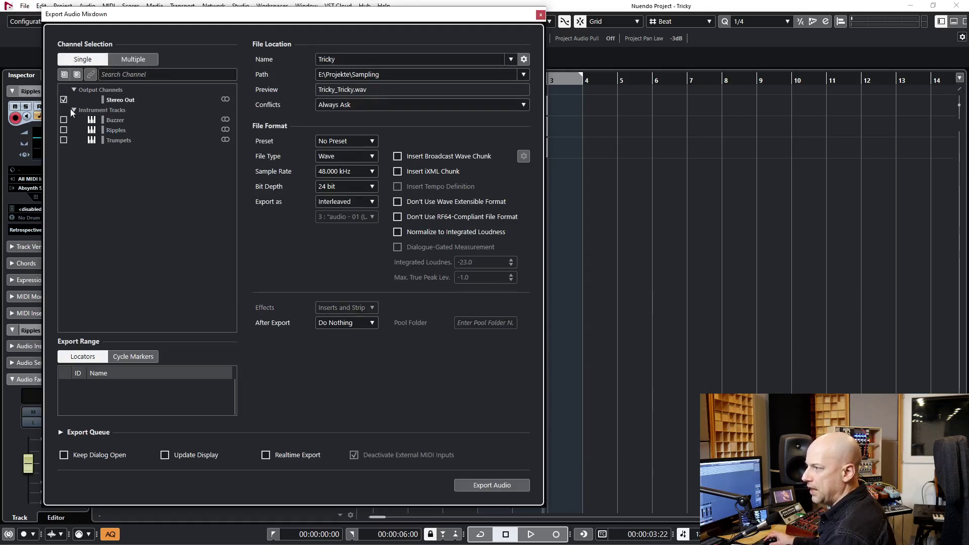
pyautogui.click(63, 120)
pyautogui.click(64, 130)
pyautogui.click(64, 140)
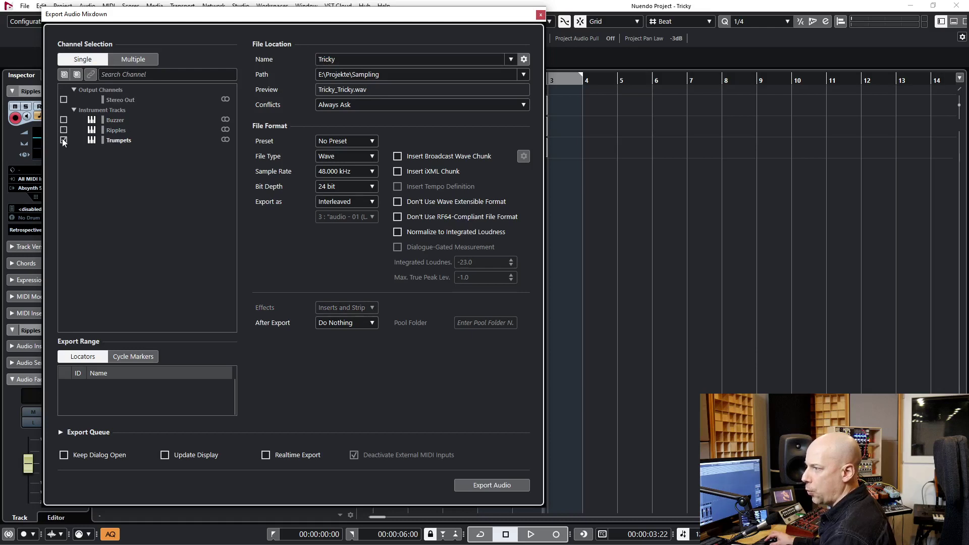
pyautogui.click(64, 129)
pyautogui.click(64, 120)
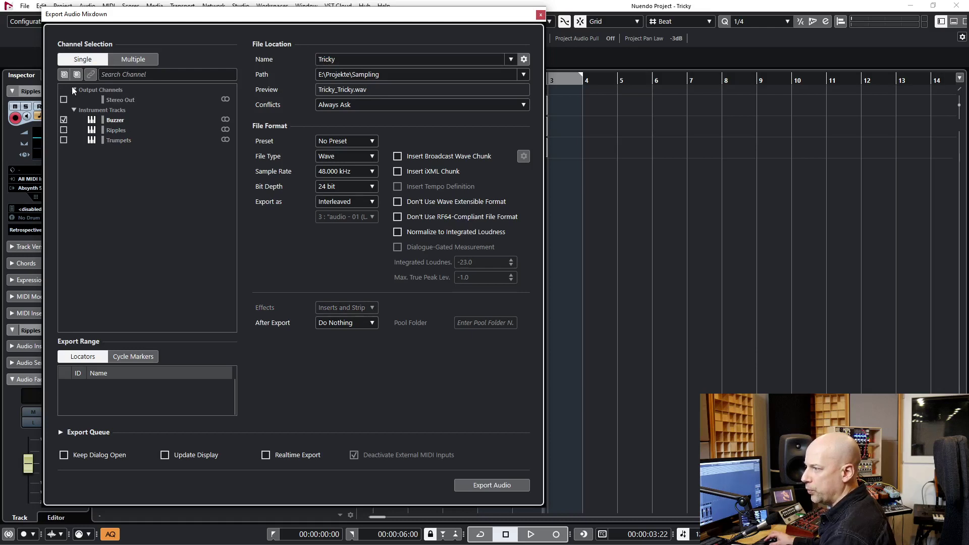
pyautogui.click(140, 61)
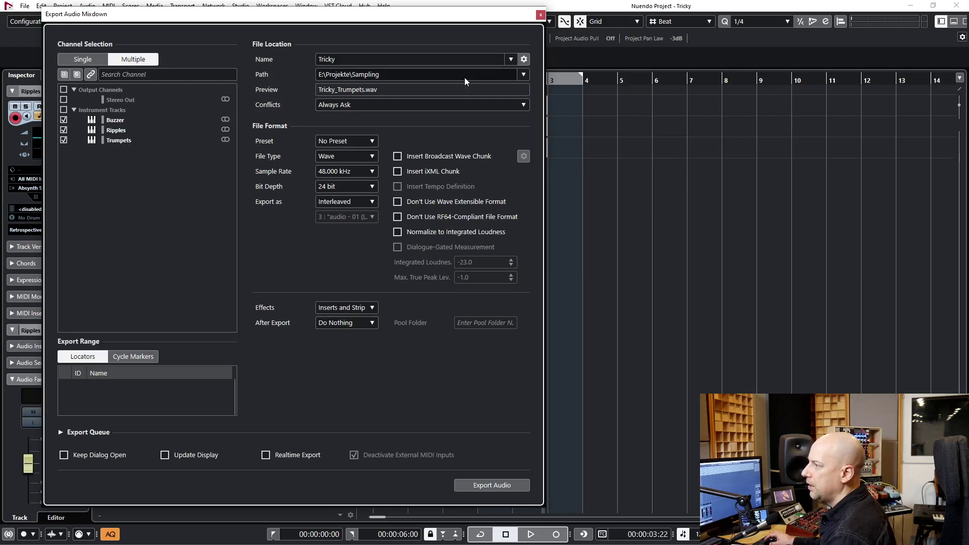
# - Check the base file name Tricky, then leave the export dialog
pyautogui.click(382, 59)
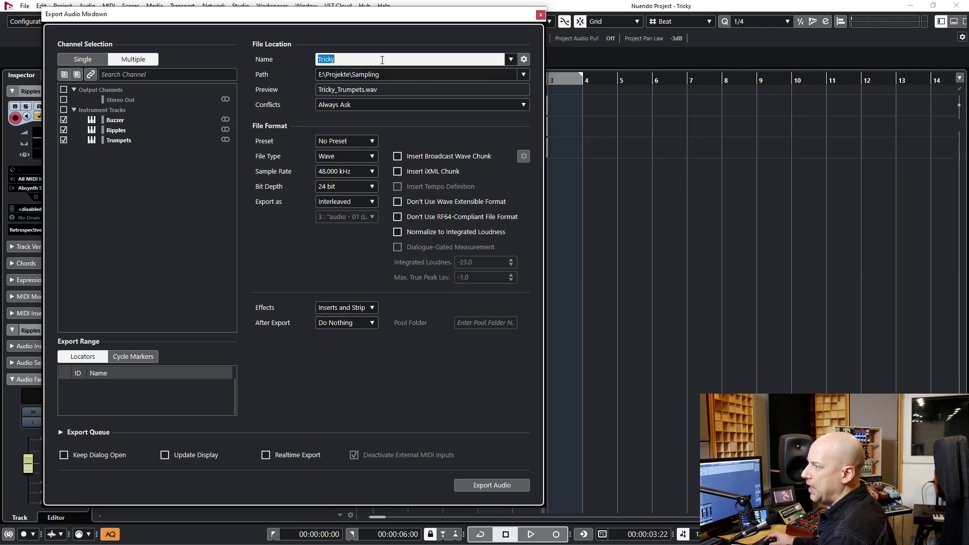
pyautogui.click(342, 59)
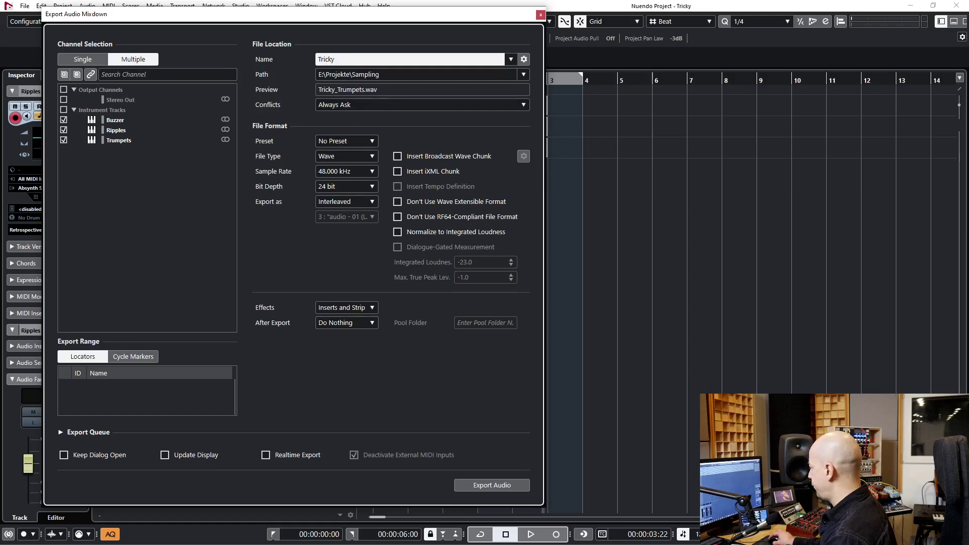
pyautogui.press('Escape')
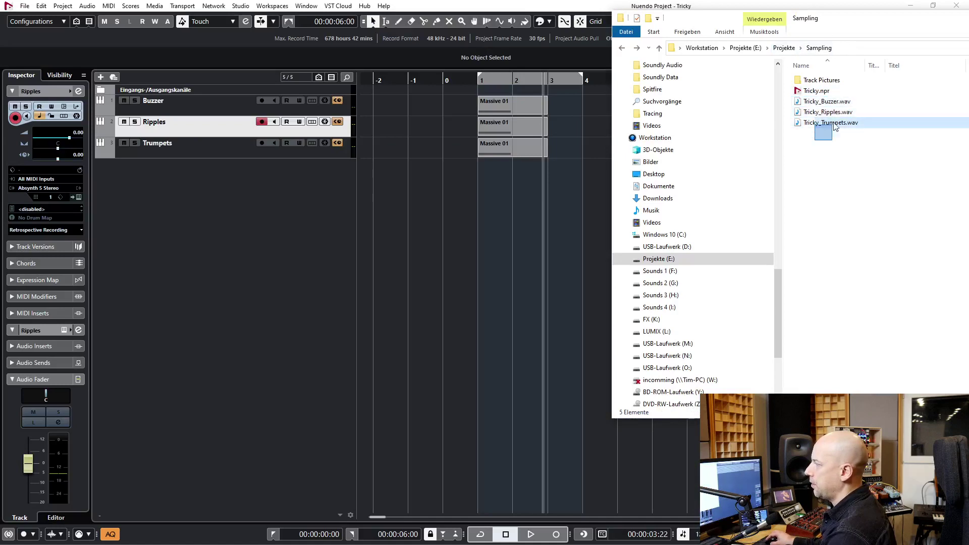
# - Delete the three old Tricky WAV files and reopen Nuendo's export settings with Ctrl+Shift+E
pyautogui.press('Delete')
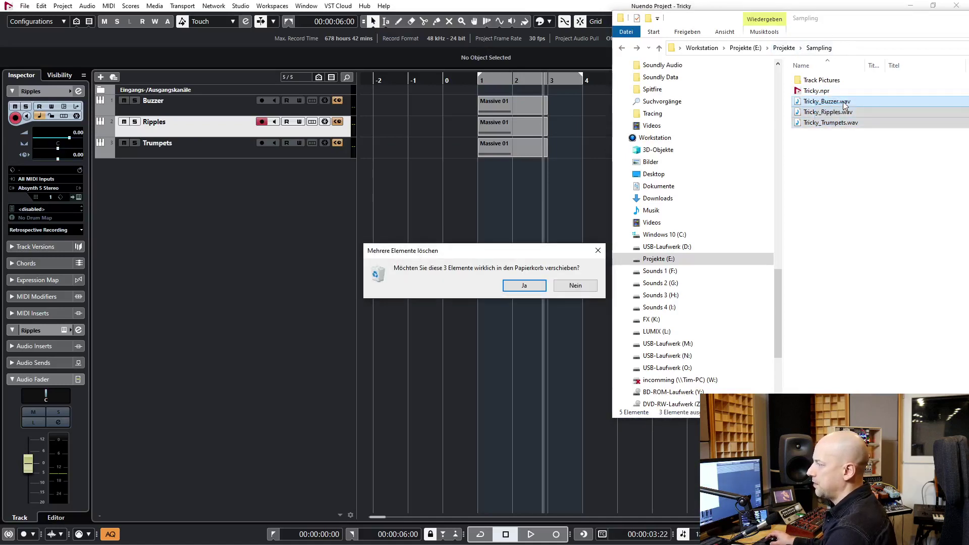
pyautogui.press('Return')
pyautogui.click(560, 200)
pyautogui.hotkey('ctrl', 'shift', 'e')
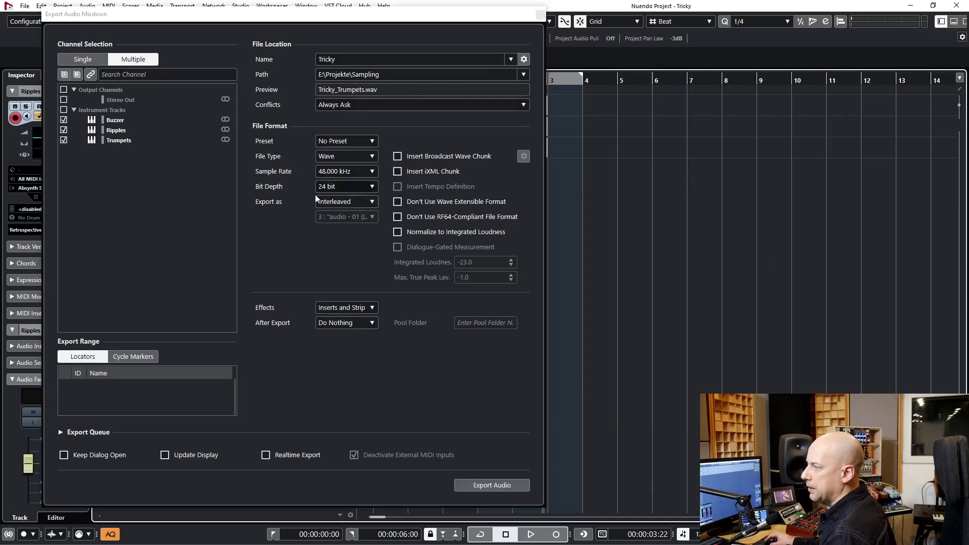
pyautogui.click(345, 171)
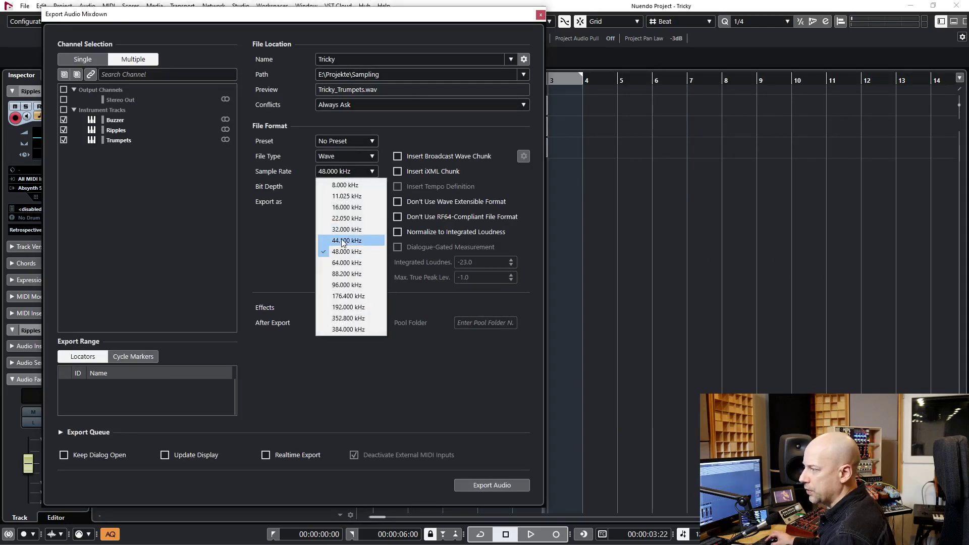
pyautogui.click(287, 232)
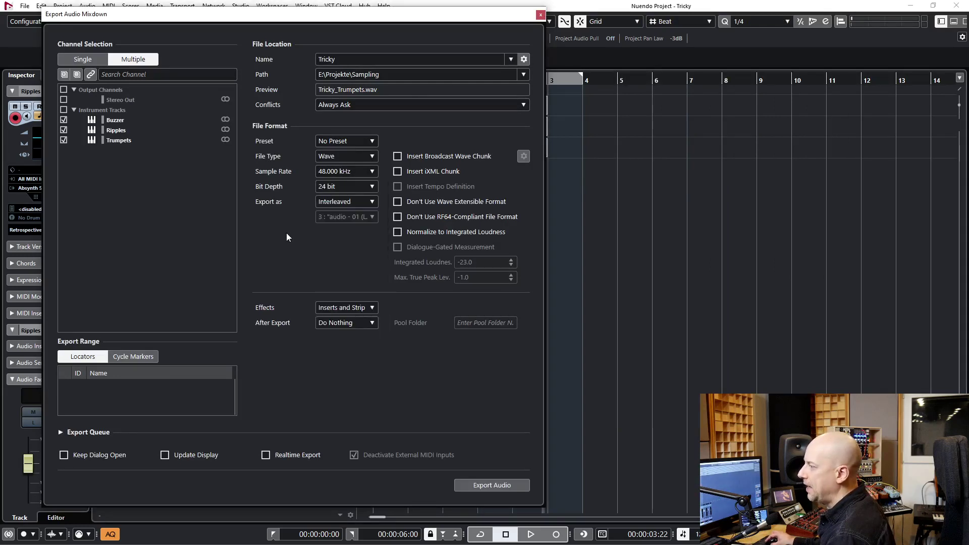
pyautogui.click(340, 175)
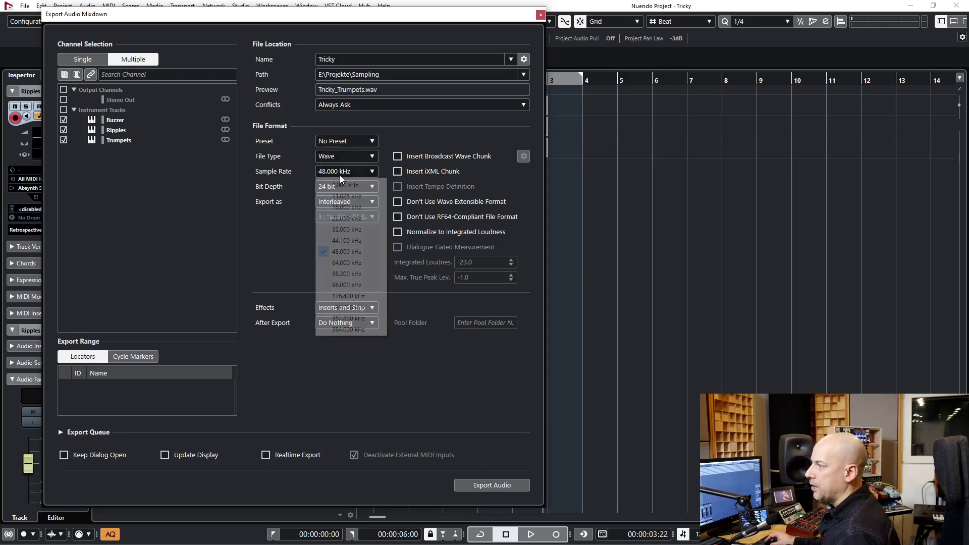
pyautogui.click(415, 135)
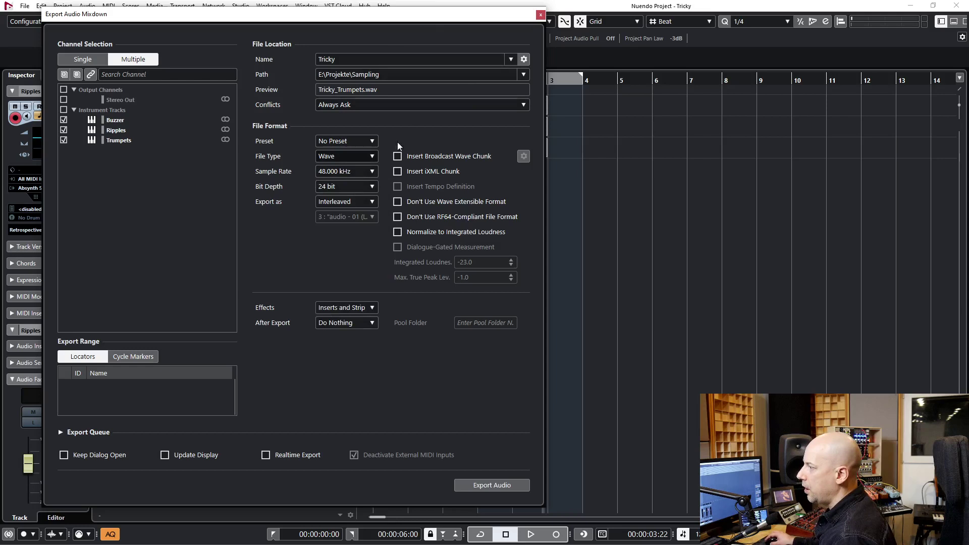
pyautogui.click(524, 59)
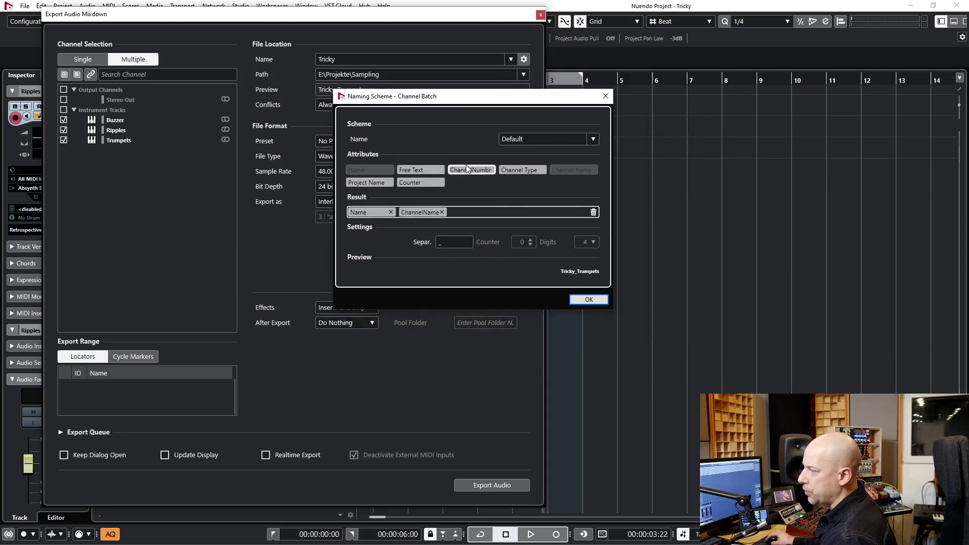
pyautogui.moveTo(420, 171); pyautogui.dragTo(377, 214)
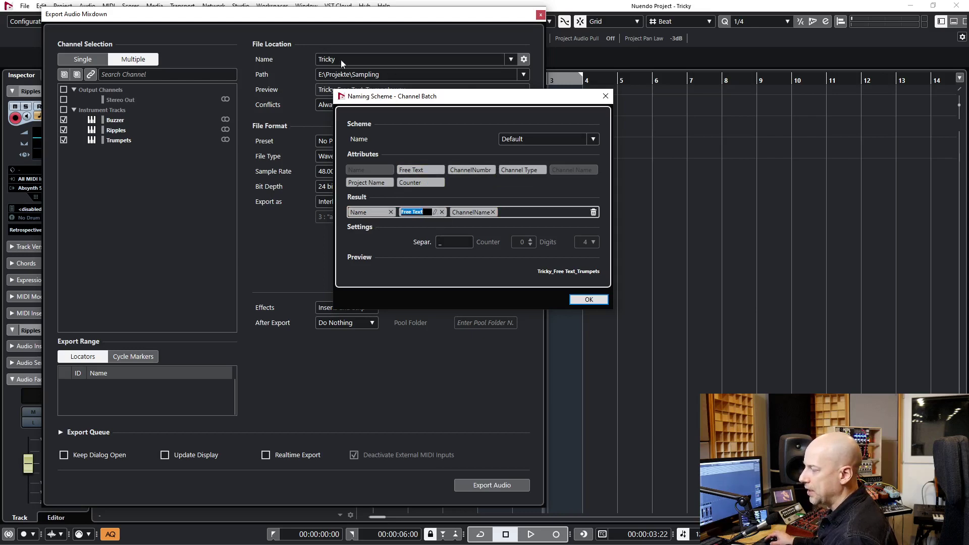
pyautogui.press('BackSpace')
pyautogui.press('Return')
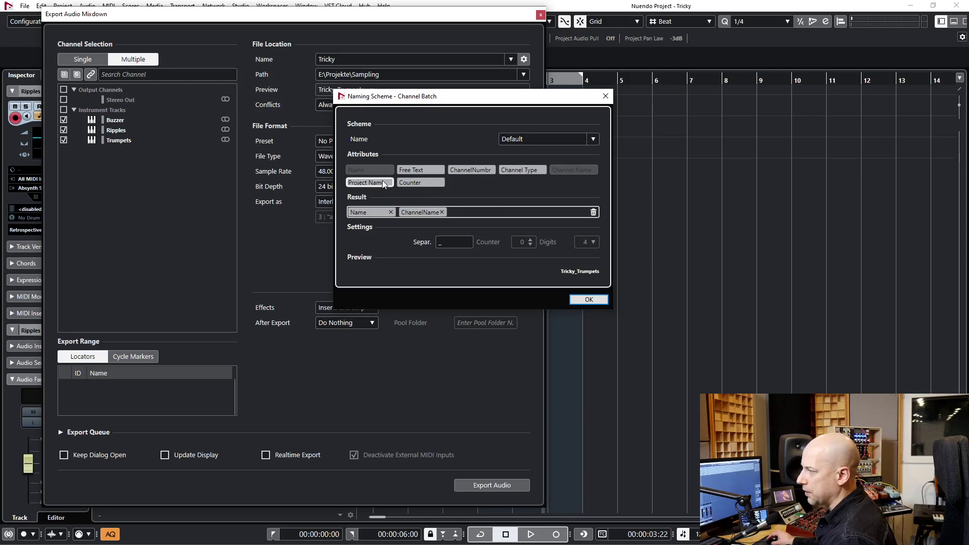
pyautogui.moveTo(383, 182); pyautogui.dragTo(369, 216)
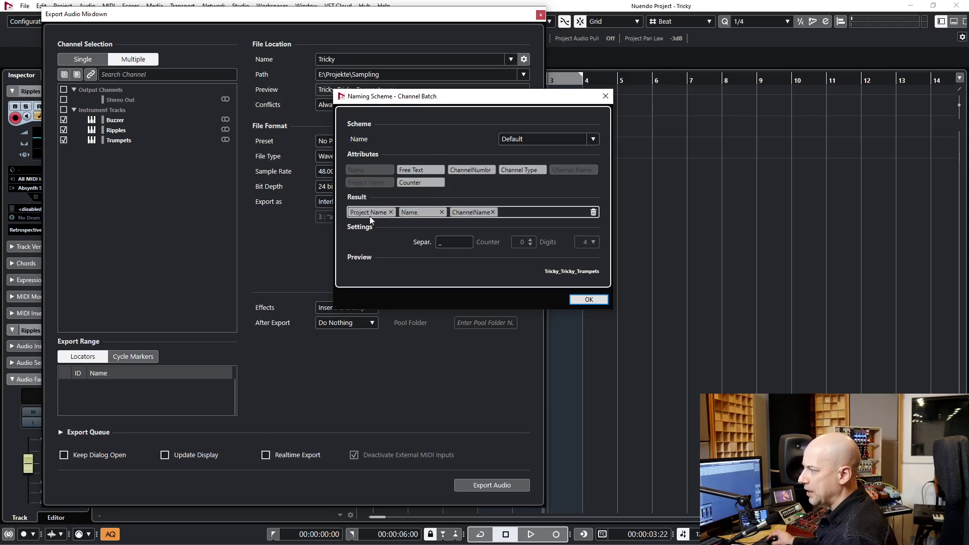
pyautogui.click(388, 212)
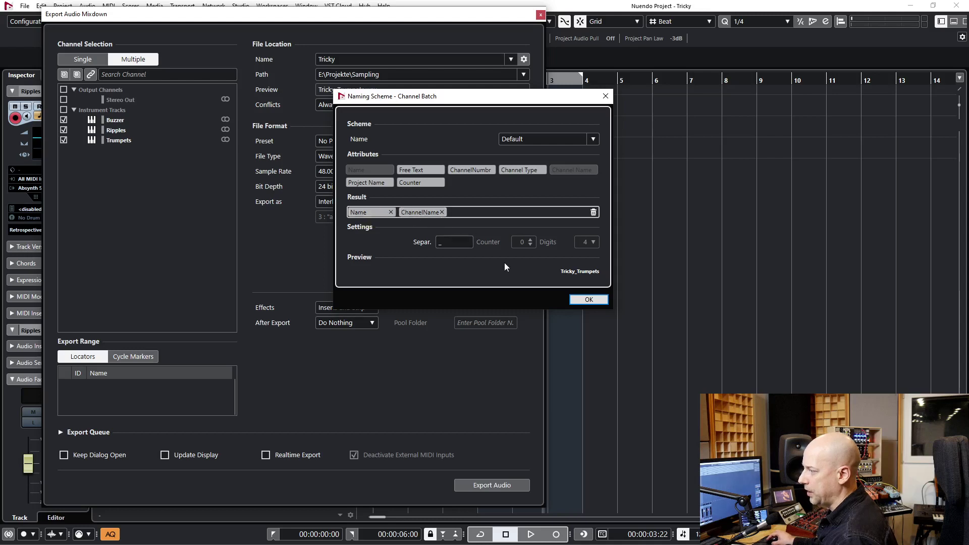
pyautogui.click(588, 299)
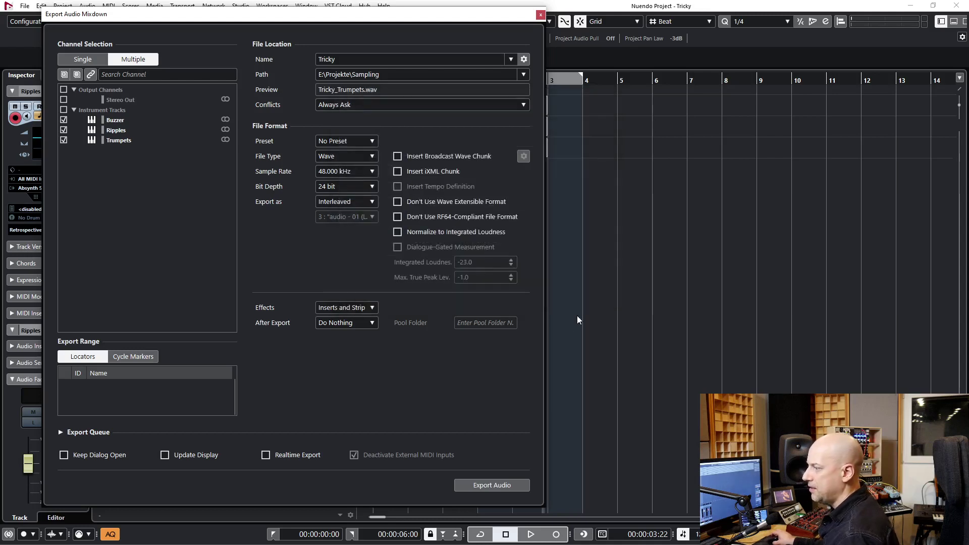
# - Export the three Tricky WAV files and view them in File Explorer's Sampling folder
pyautogui.click(488, 486)
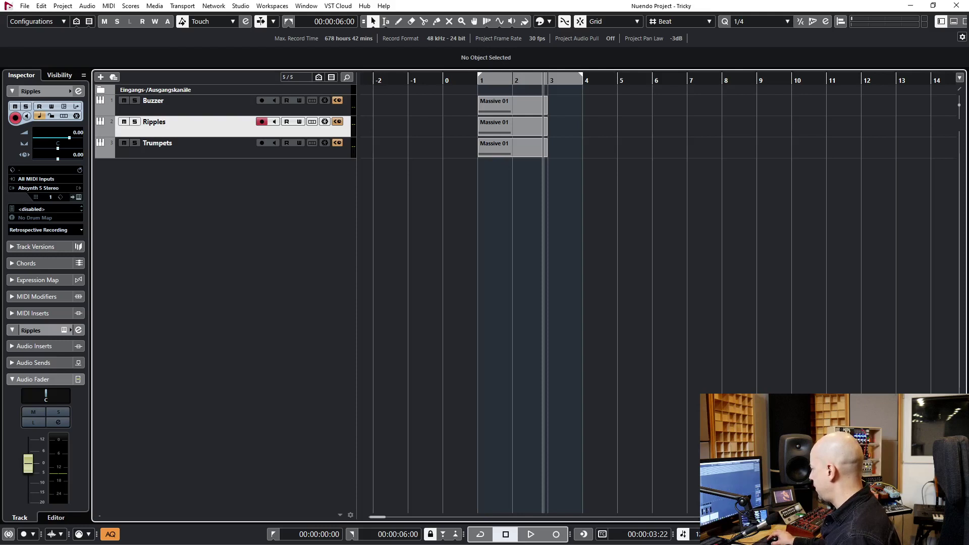
pyautogui.hotkey('alt', 'Tab')
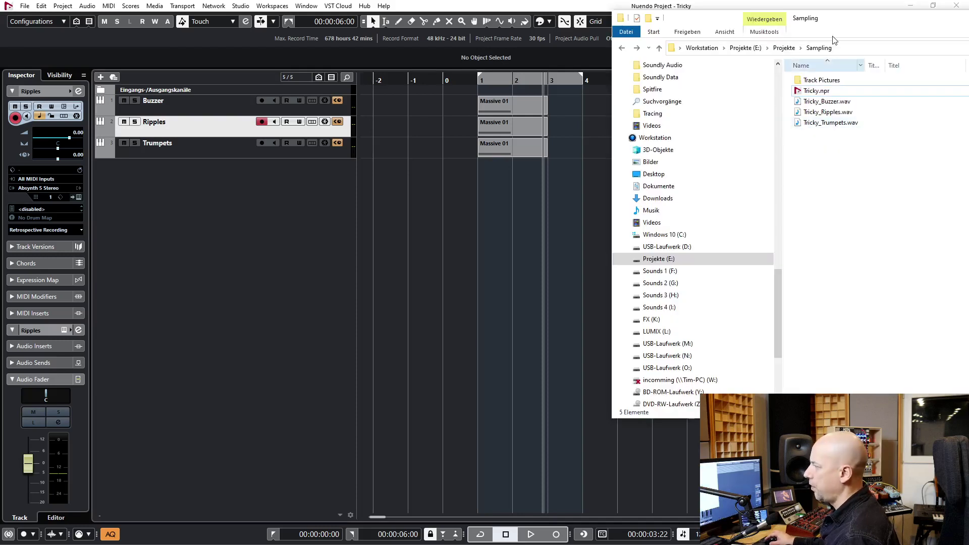
pyautogui.moveTo(846, 24); pyautogui.dragTo(847, 40)
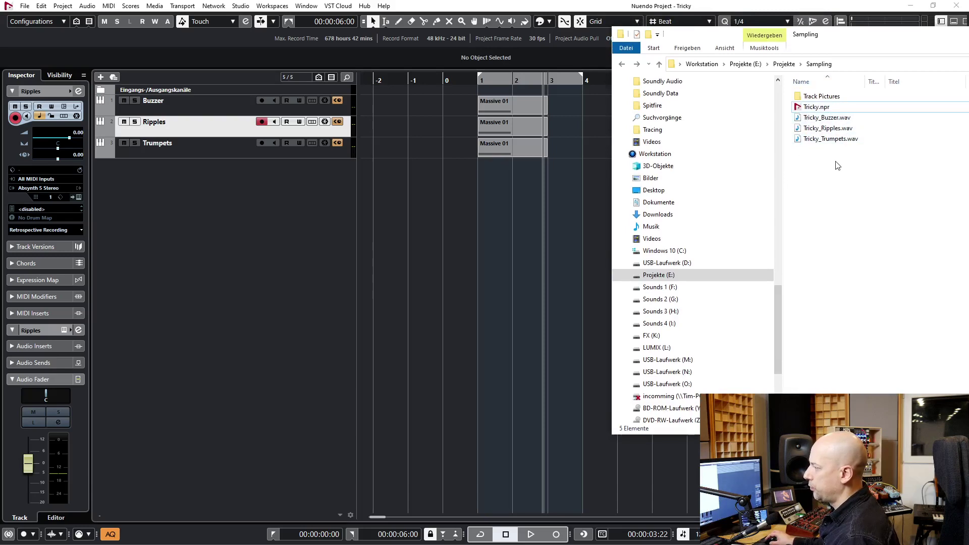
pyautogui.moveTo(797, 31); pyautogui.dragTo(795, 25)
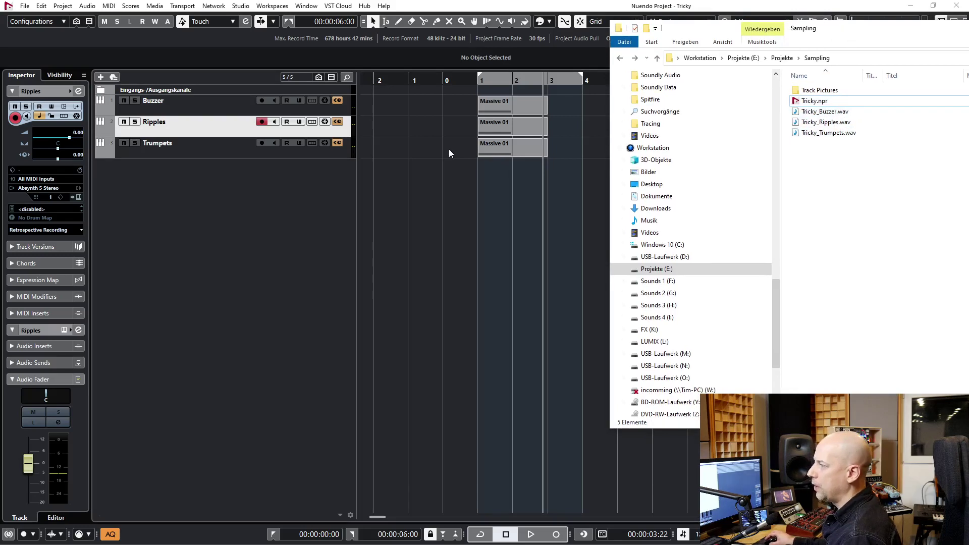
# - Add an instrument track running Kontakt, found by searching 'kont'
pyautogui.rightClick(265, 177)
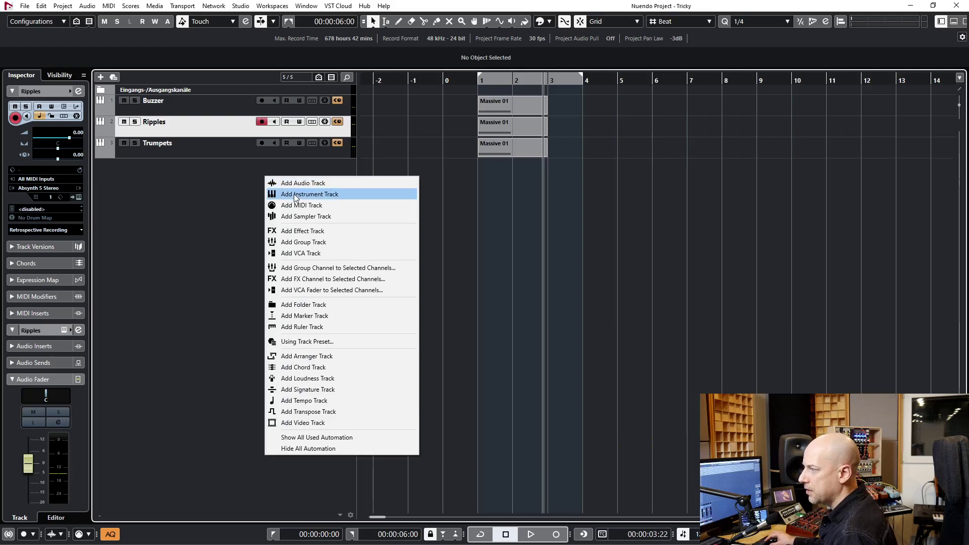
pyautogui.click(294, 195)
pyautogui.click(291, 185)
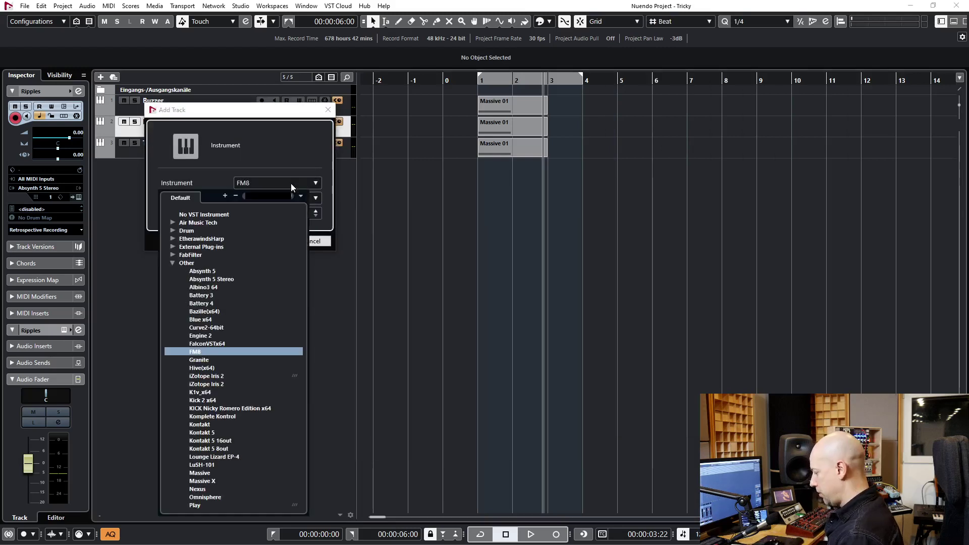
pyautogui.write('kont')
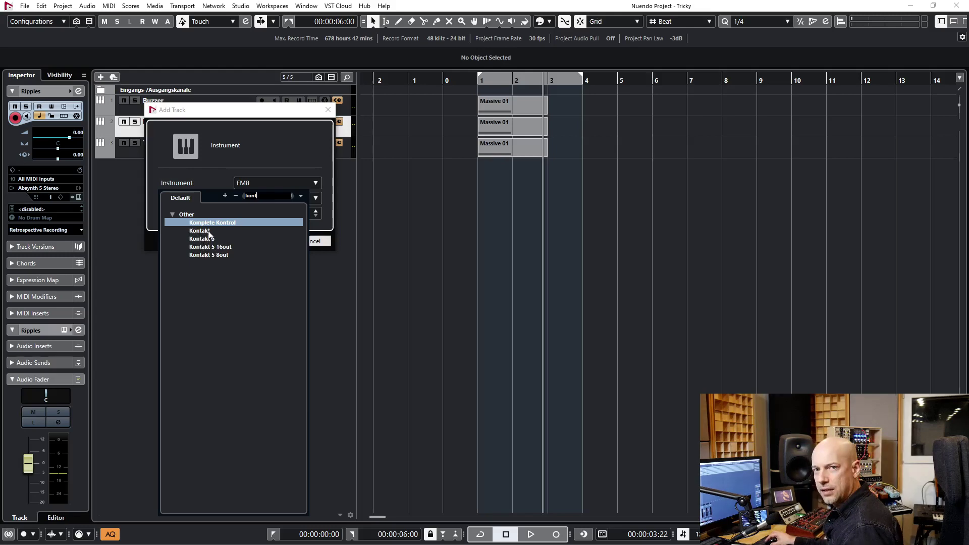
pyautogui.click(209, 232)
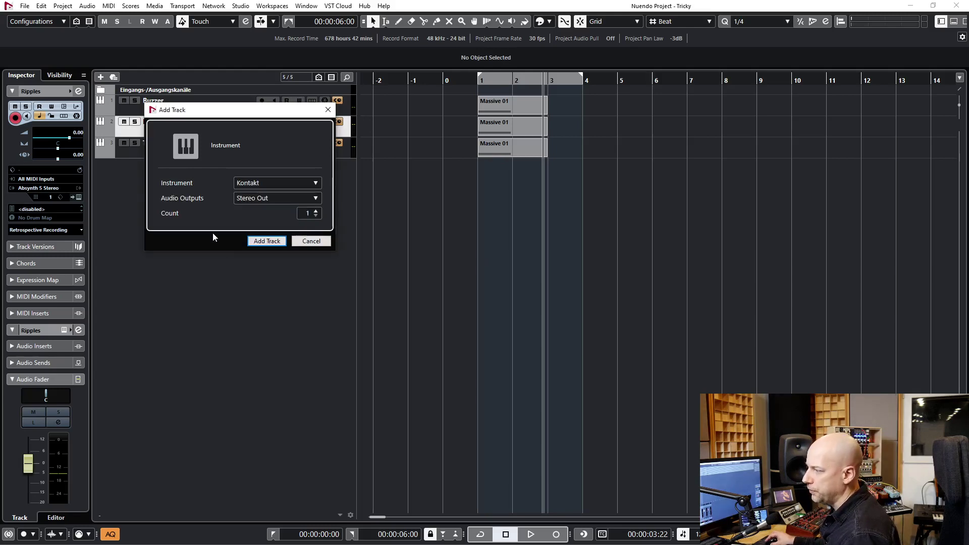
pyautogui.click(262, 241)
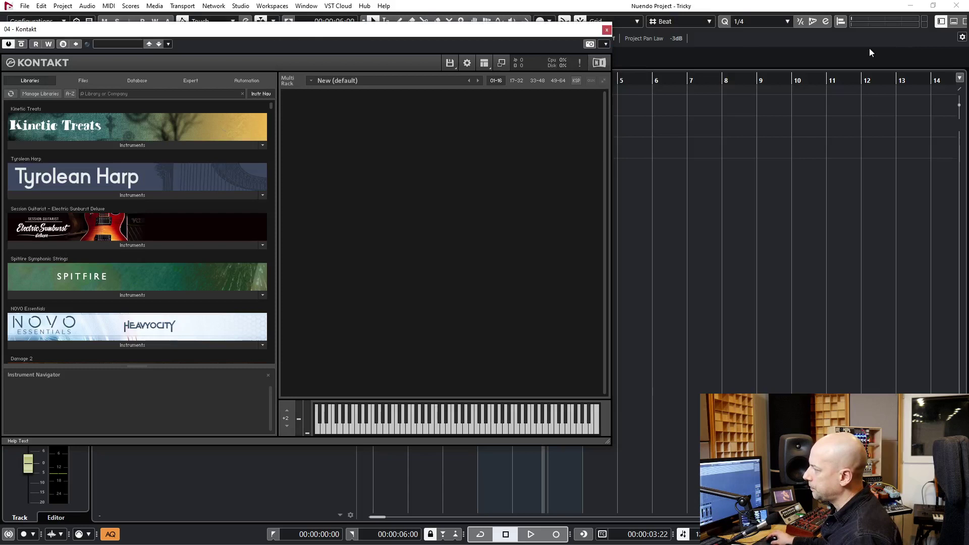
# - Reposition the Kontakt window and look through its disk browser before returning to the library
pyautogui.moveTo(227, 34); pyautogui.dragTo(252, 29)
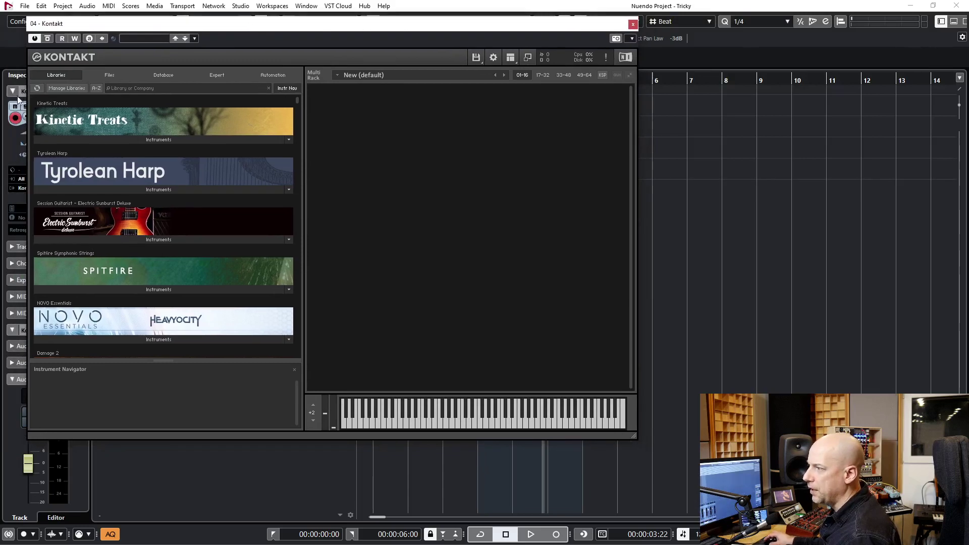
pyautogui.click(107, 75)
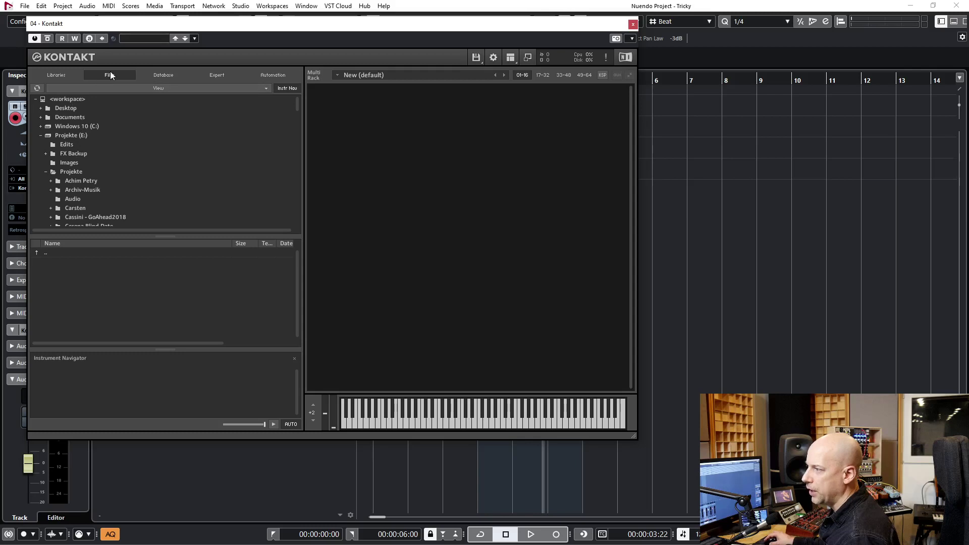
pyautogui.click(59, 76)
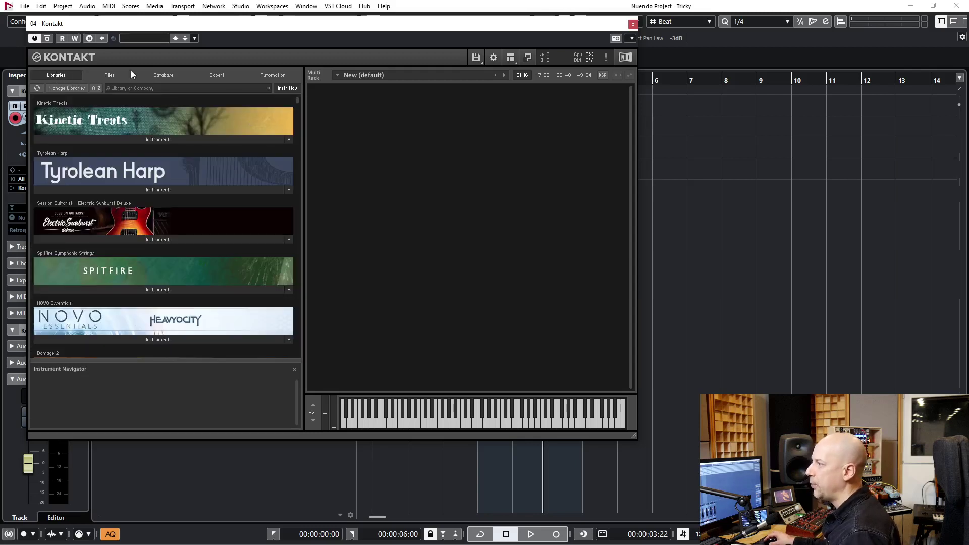
# - Create a New (default) instrument from Kontakt's file menu and open it in Edit Mode
pyautogui.click(476, 57)
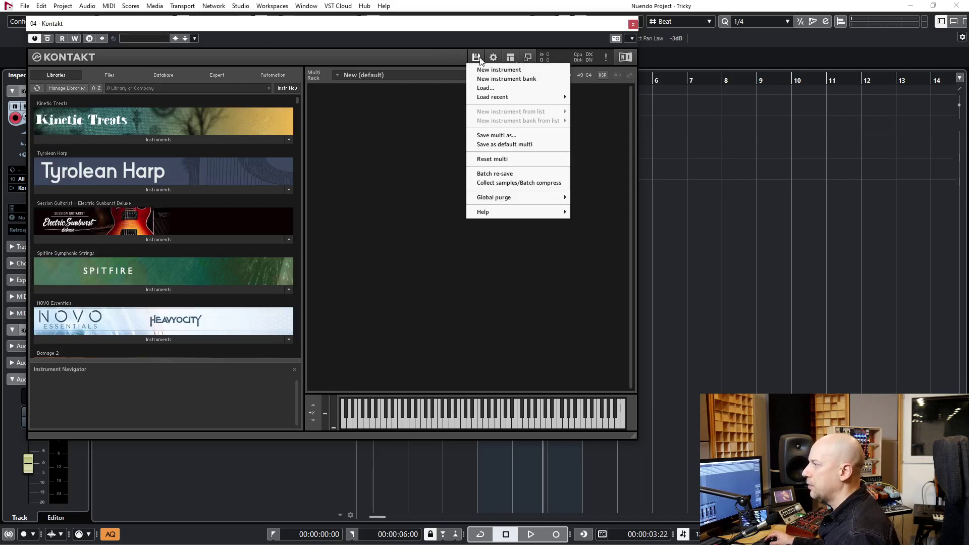
pyautogui.click(505, 72)
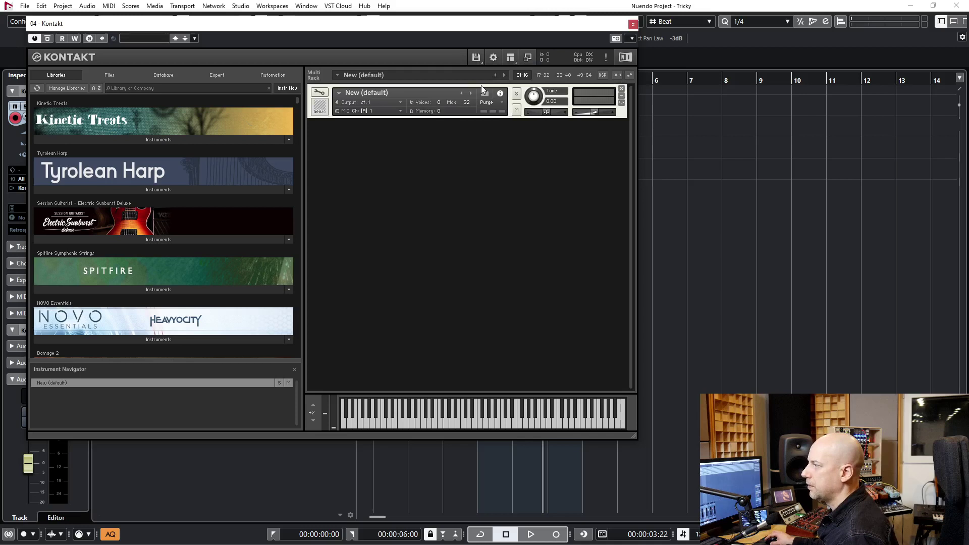
pyautogui.click(319, 93)
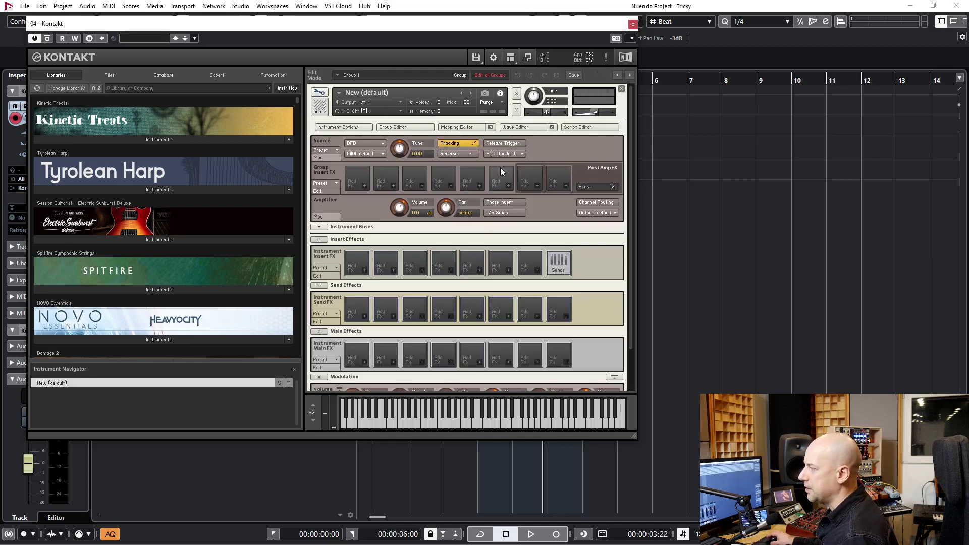
pyautogui.scroll(-3, 501, 168)
pyautogui.scroll(3, 500, 167)
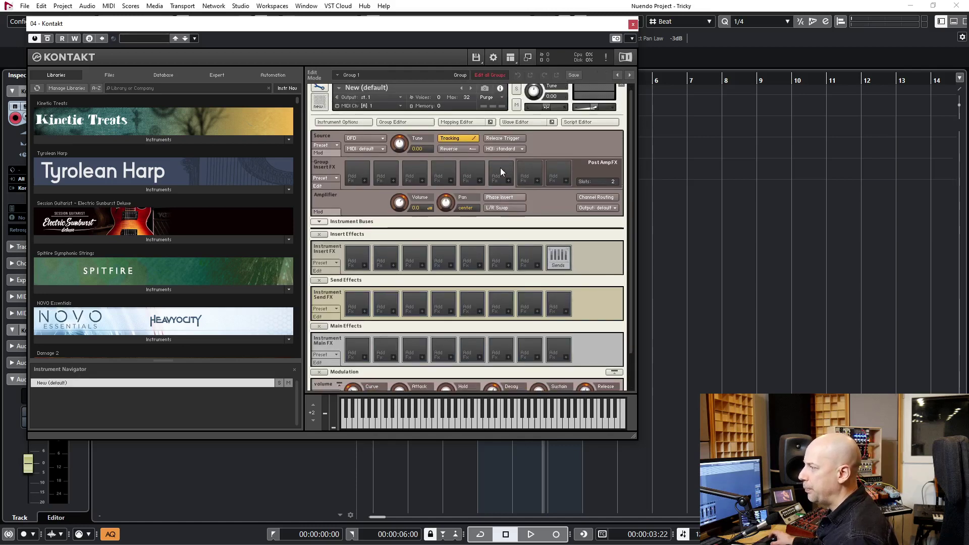
pyautogui.scroll(1, 501, 168)
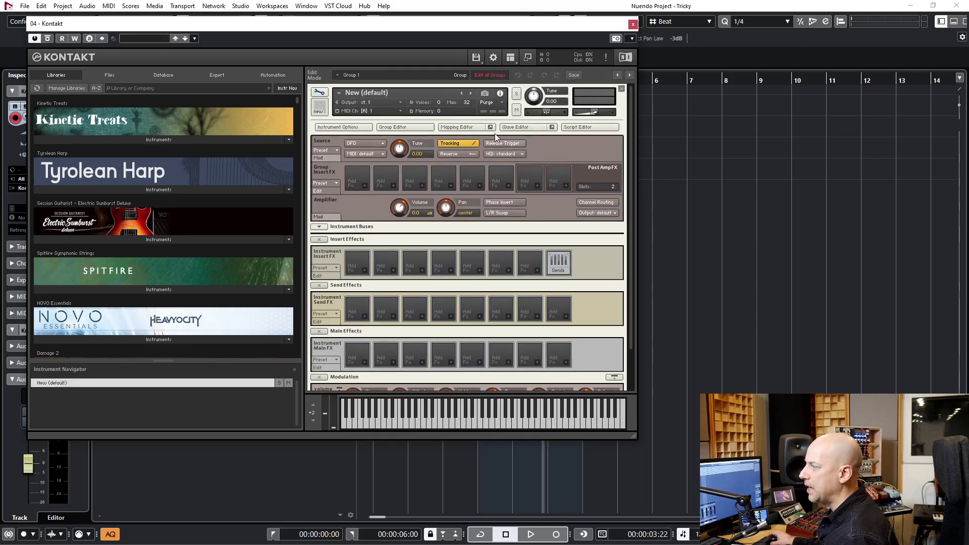
# - Open the Mapping Editor for the New (default) instrument and turn off Kontakt's Always on Top
pyautogui.click(461, 128)
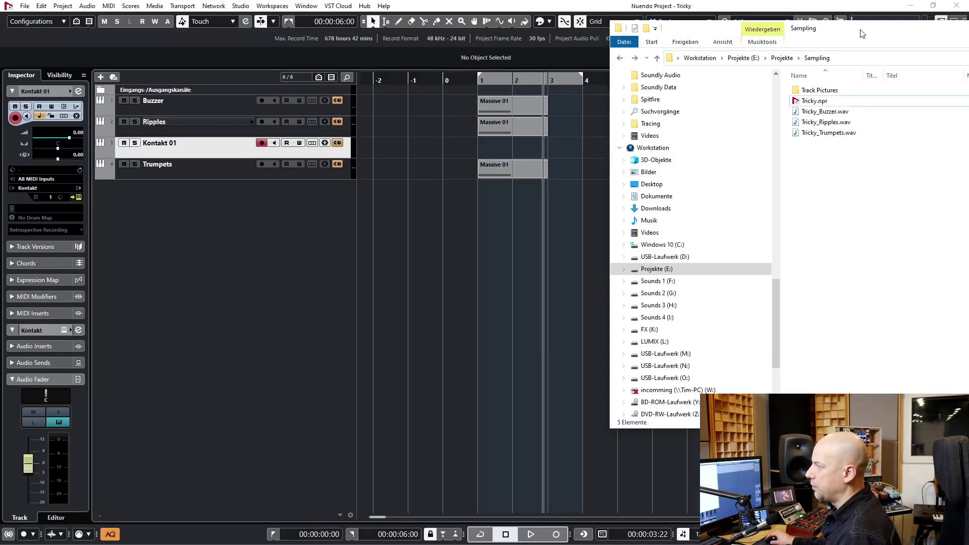
pyautogui.click(428, 214)
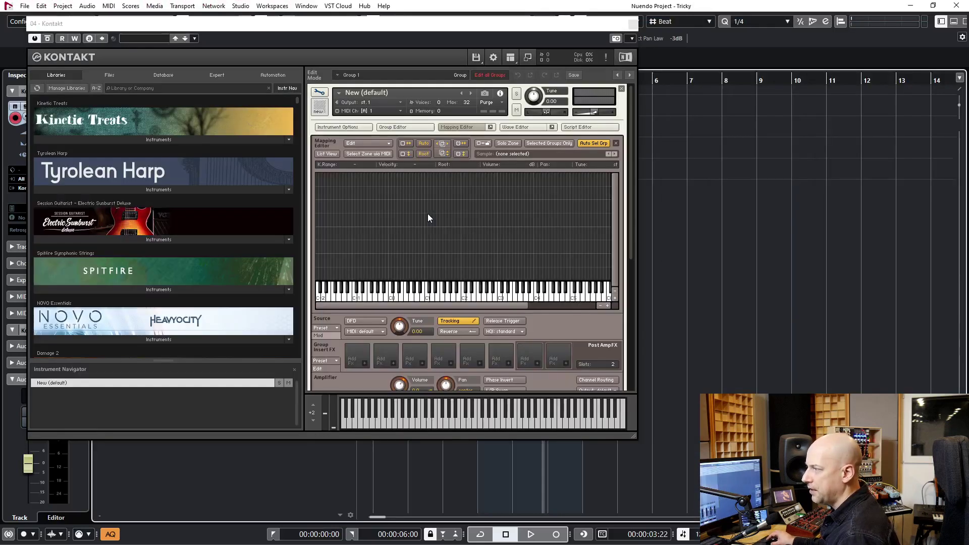
pyautogui.rightClick(357, 37)
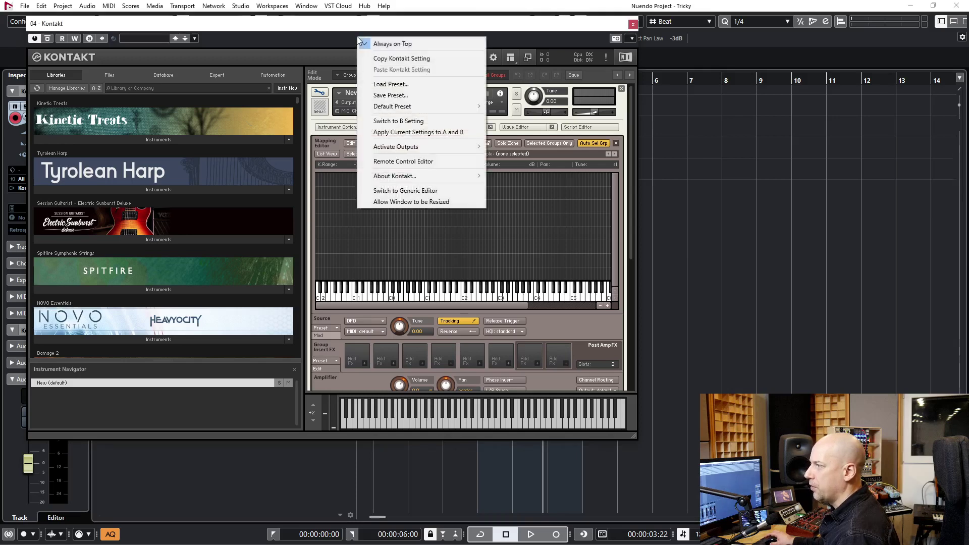
pyautogui.click(429, 44)
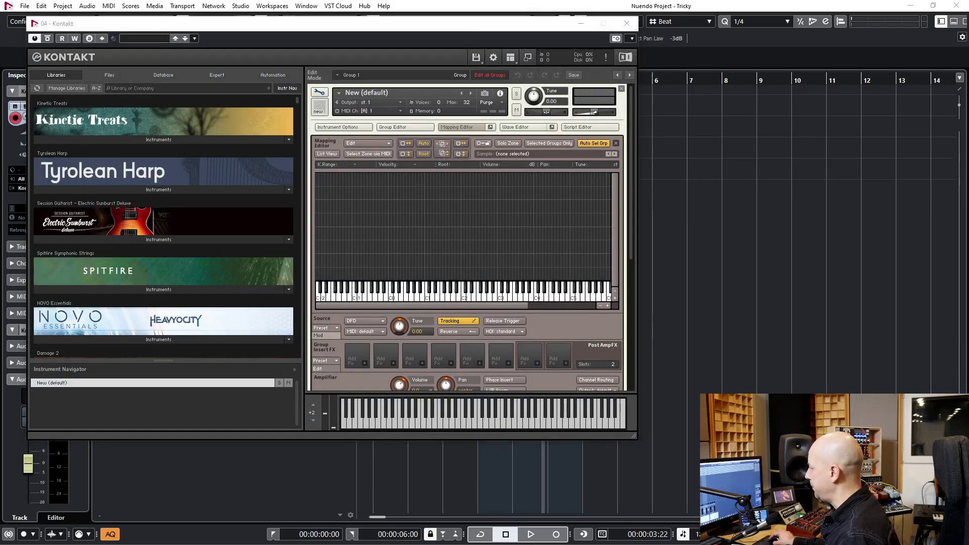
# - Zoom the mapping keyboard in twice and scroll it to show roughly C2–C4
pyautogui.click(608, 305)
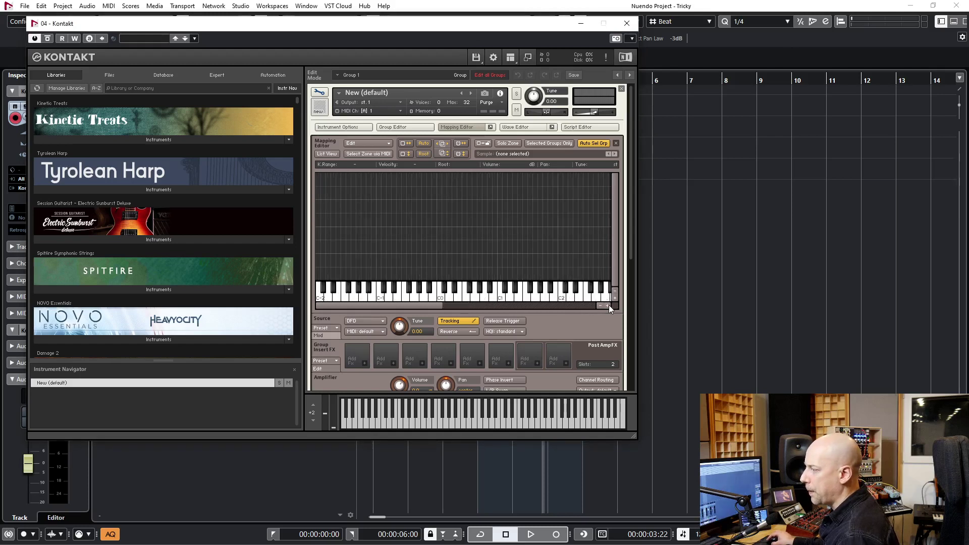
pyautogui.click(608, 306)
pyautogui.moveTo(336, 305); pyautogui.dragTo(460, 305)
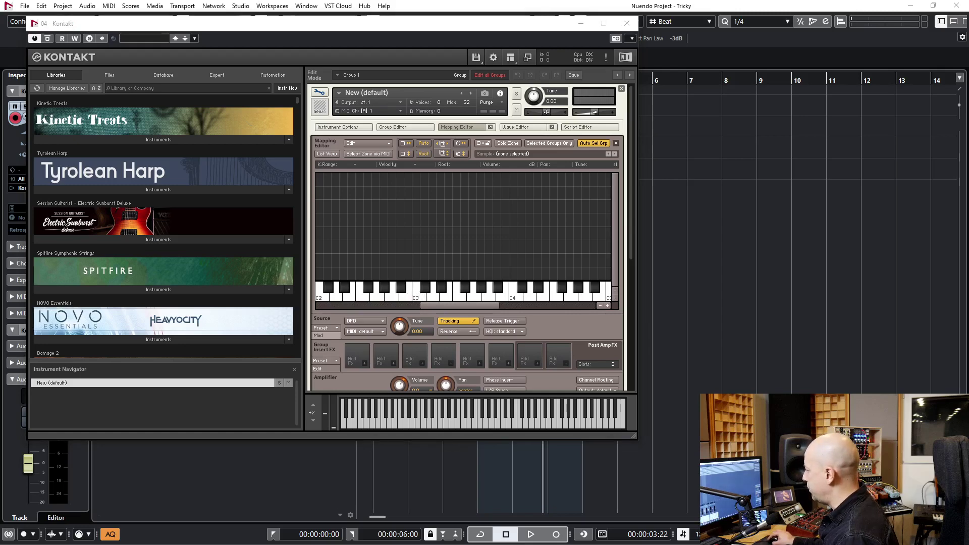
# - Drag Tricky_Buzzer, Tricky_Ripples and Tricky_Trumpets WAVs from the Sampling folder onto adjacent keys near C3
pyautogui.hotkey('alt', 'Tab')
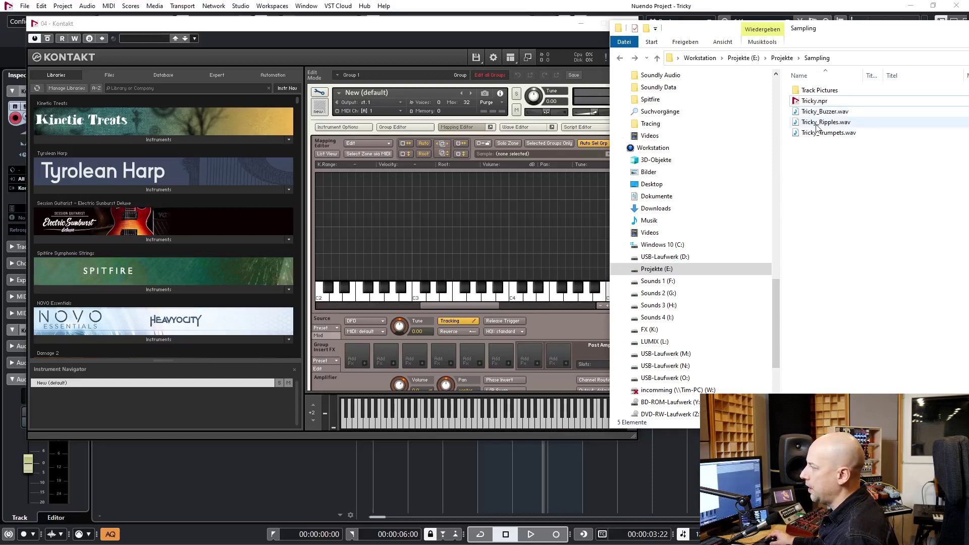
pyautogui.moveTo(808, 153); pyautogui.dragTo(812, 109)
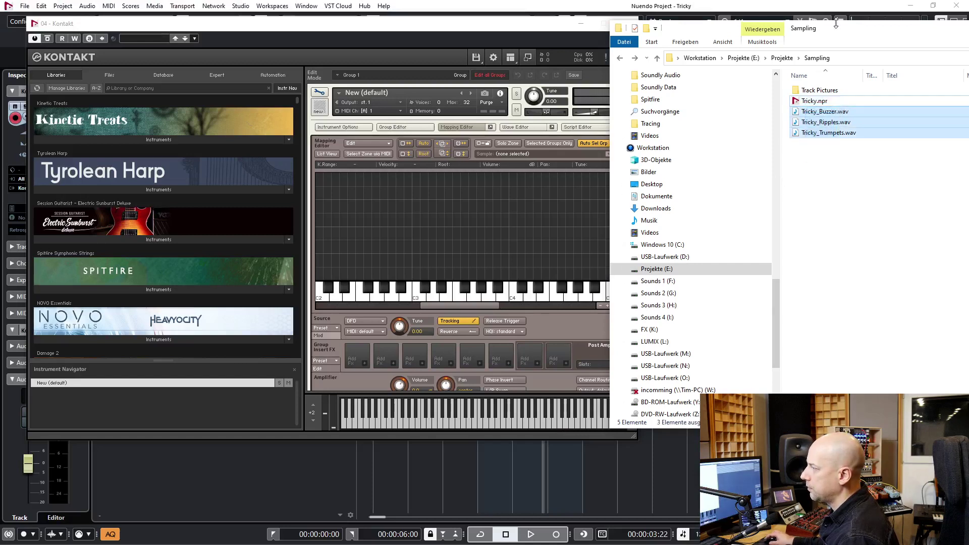
pyautogui.moveTo(836, 23); pyautogui.dragTo(942, 42)
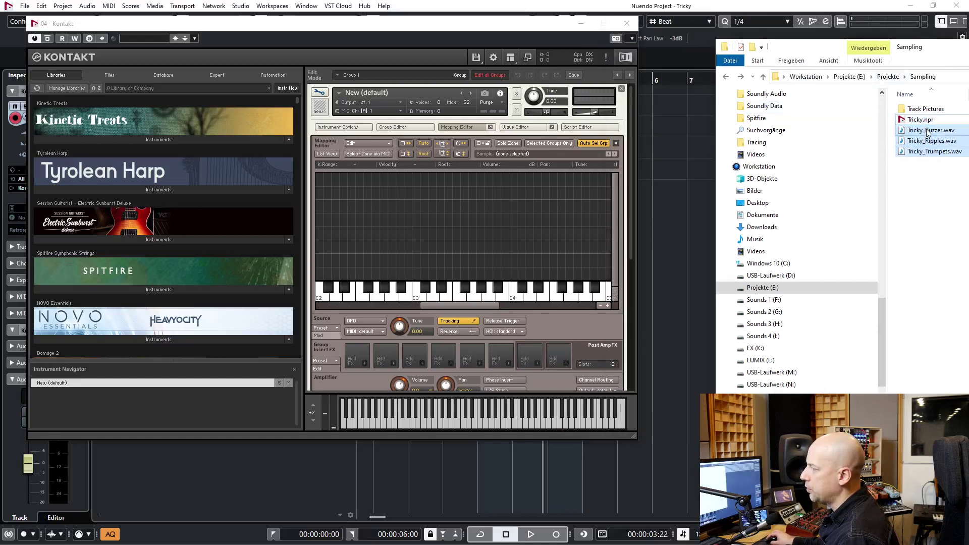
pyautogui.moveTo(928, 132); pyautogui.dragTo(416, 275)
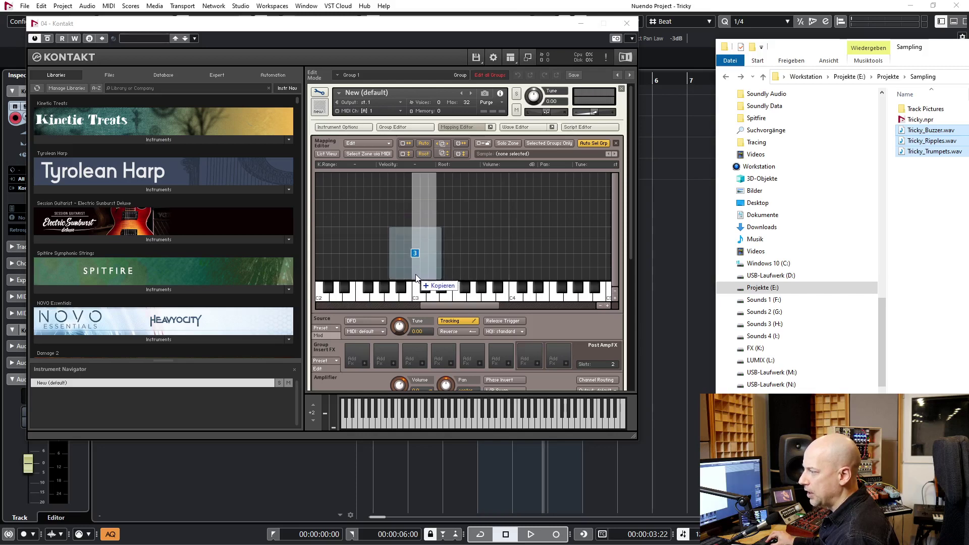
pyautogui.moveTo(416, 274); pyautogui.dragTo(416, 275)
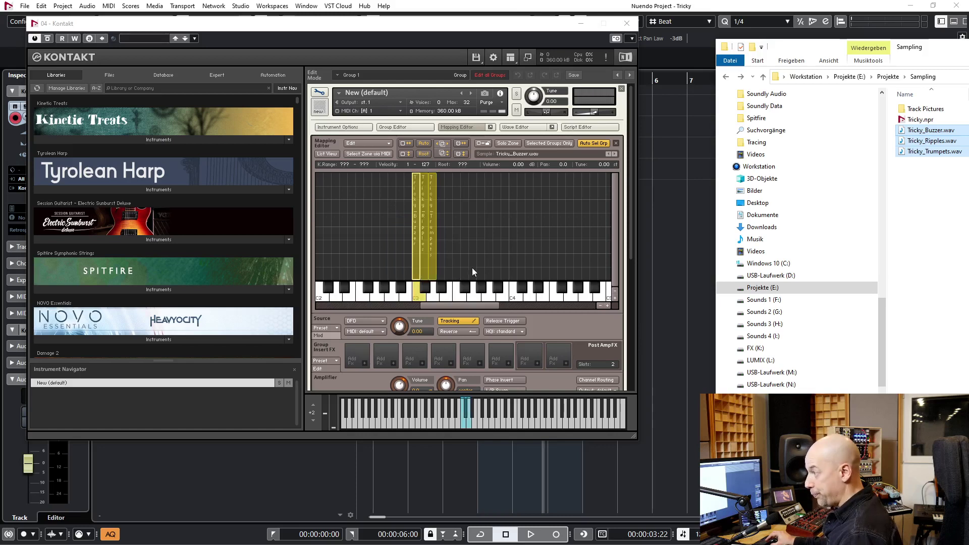
# - Drag the Tricky_Ripples and Tricky_Trumpets zones onto C3 alongside Tricky_Buzzer
pyautogui.click(506, 219)
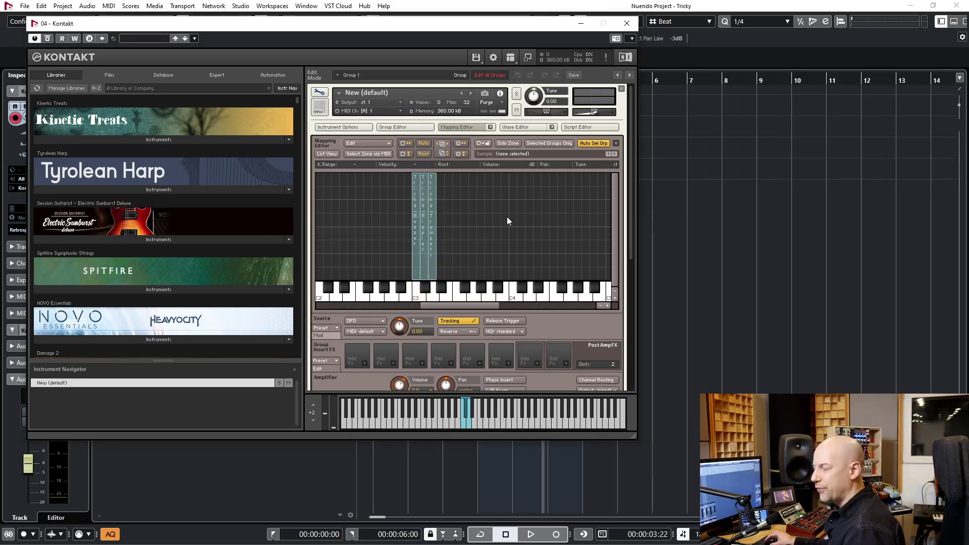
pyautogui.click(425, 197)
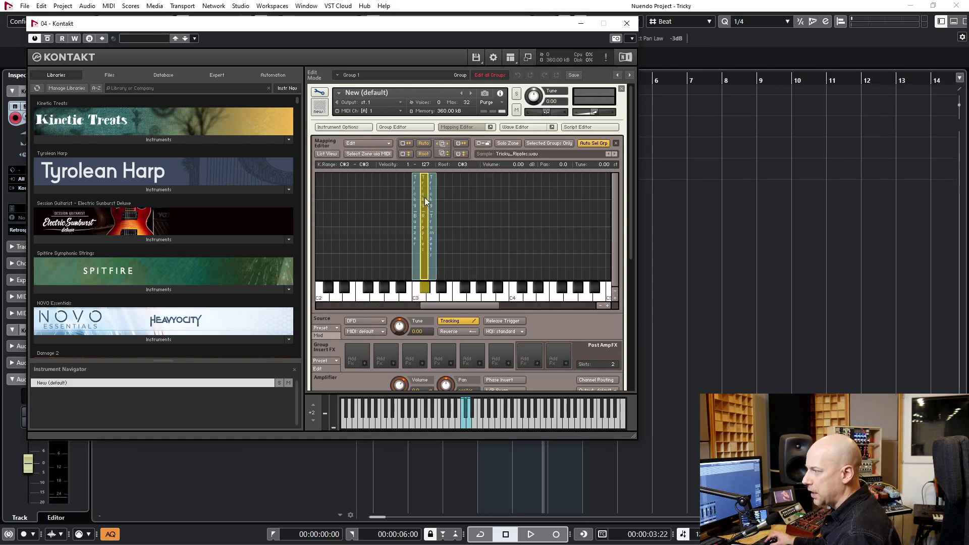
pyautogui.moveTo(425, 198); pyautogui.dragTo(413, 204)
pyautogui.click(432, 201)
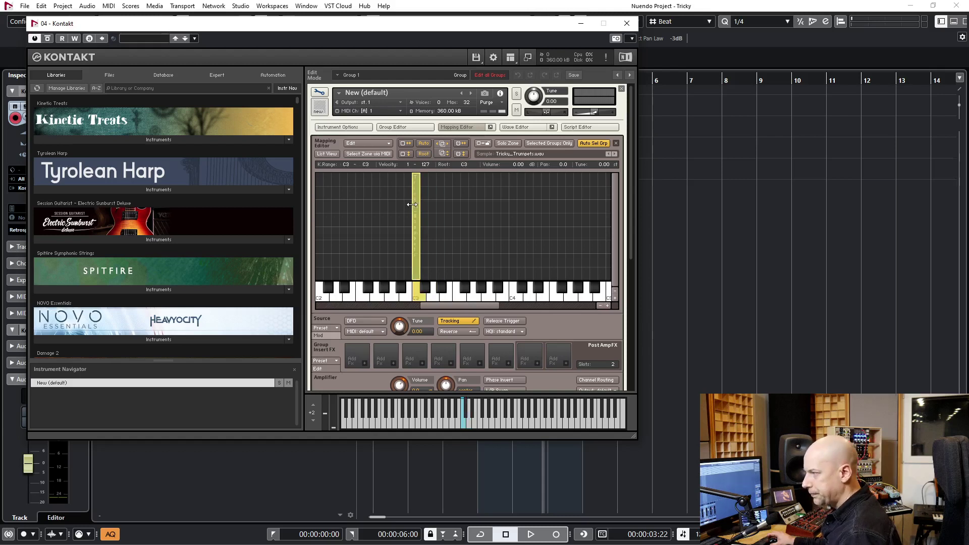